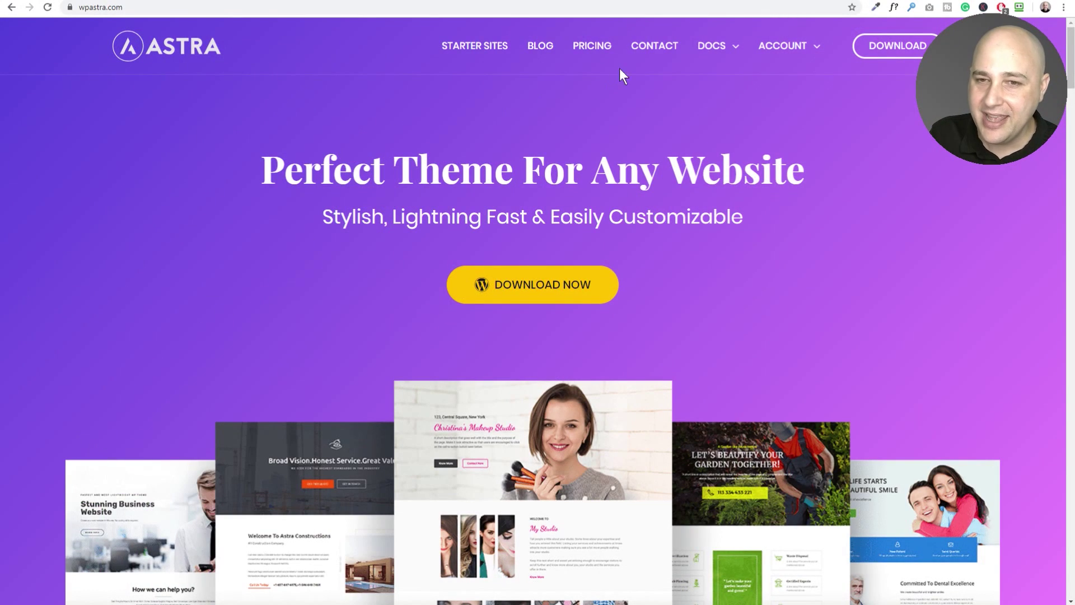
Step: Switch to the Endurance demo site and preview the Classes mega menu in its header navigation
{"action": "left_click", "coordinate": [704, 2]}
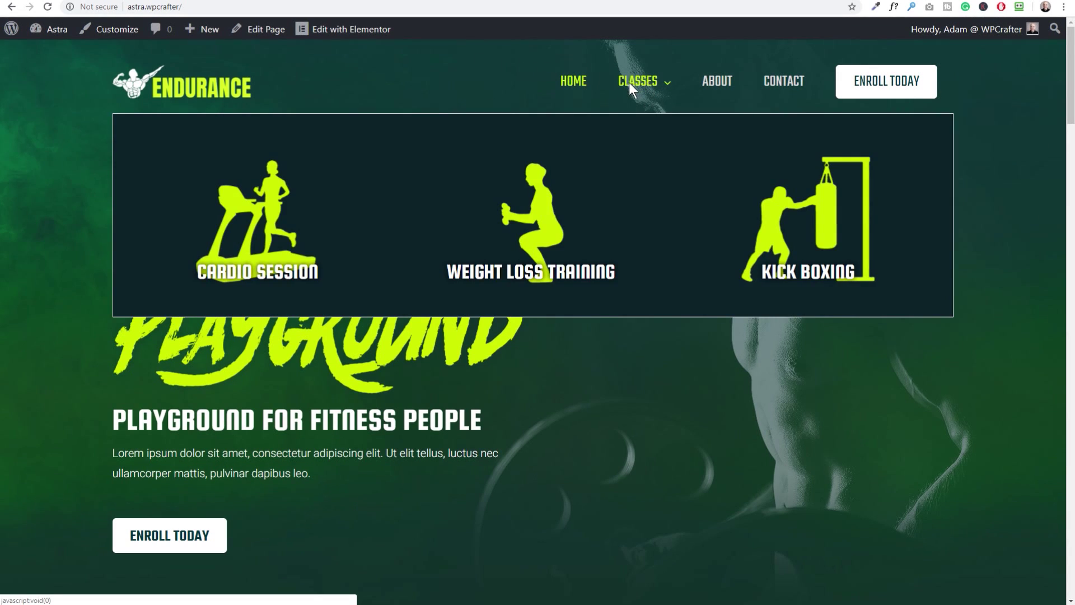
{"action": "mouse_move", "coordinate": [632, 80]}
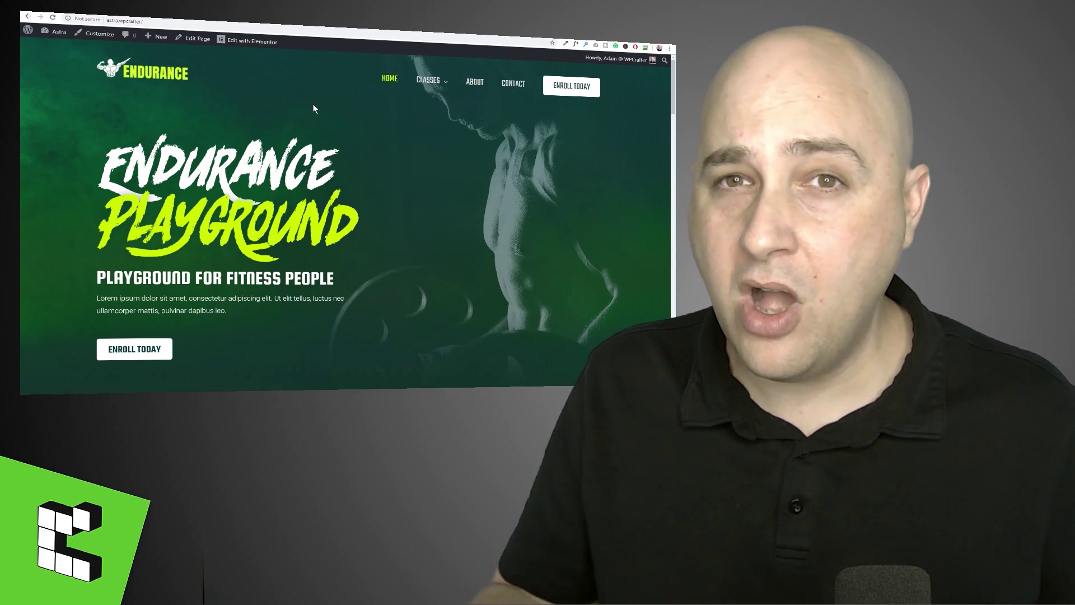
{"action": "mouse_move", "coordinate": [425, 82]}
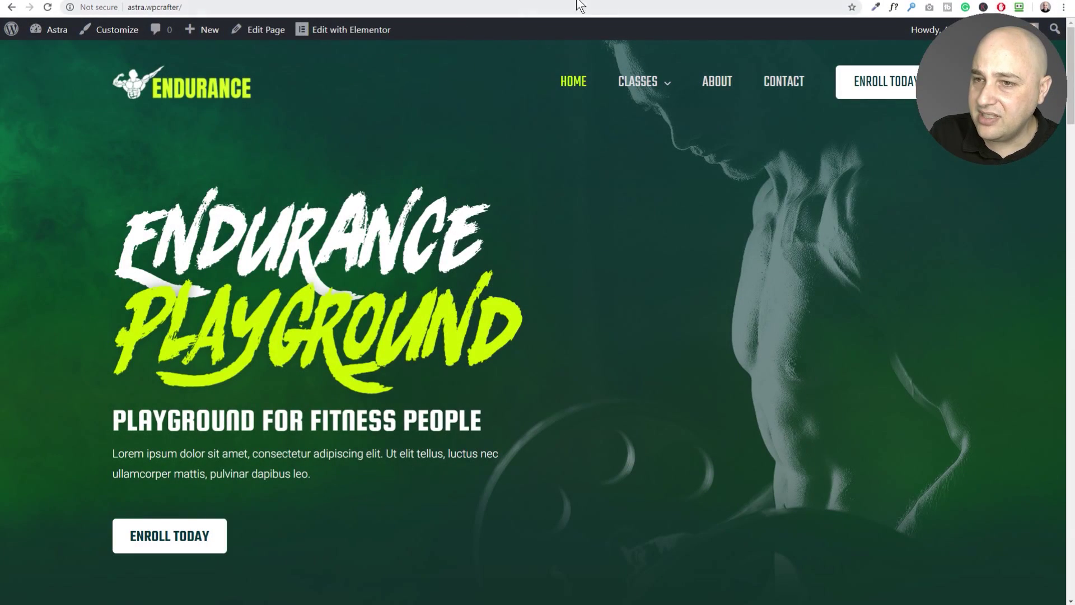
Step: Visit the Astra website, switch to the Brainstorm Force store's Downloads page, and review the listed Astra theme and Pro Addon files
{"action": "left_click", "coordinate": [604, 1]}
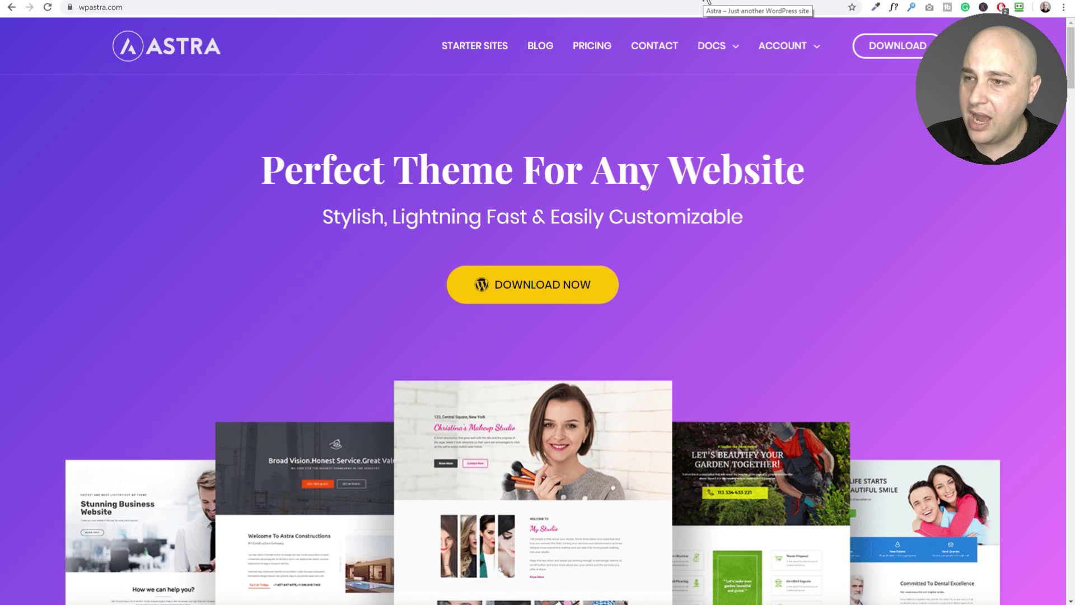
{"action": "left_click", "coordinate": [797, 2]}
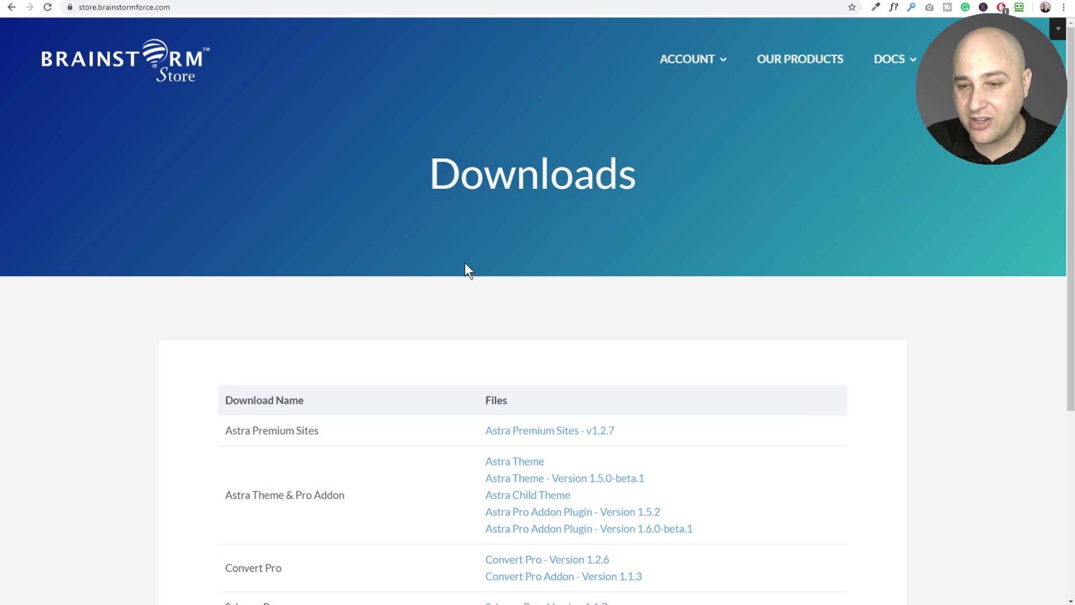
{"action": "scroll", "coordinate": [465, 270], "scroll_direction": "down", "scroll_amount": 4}
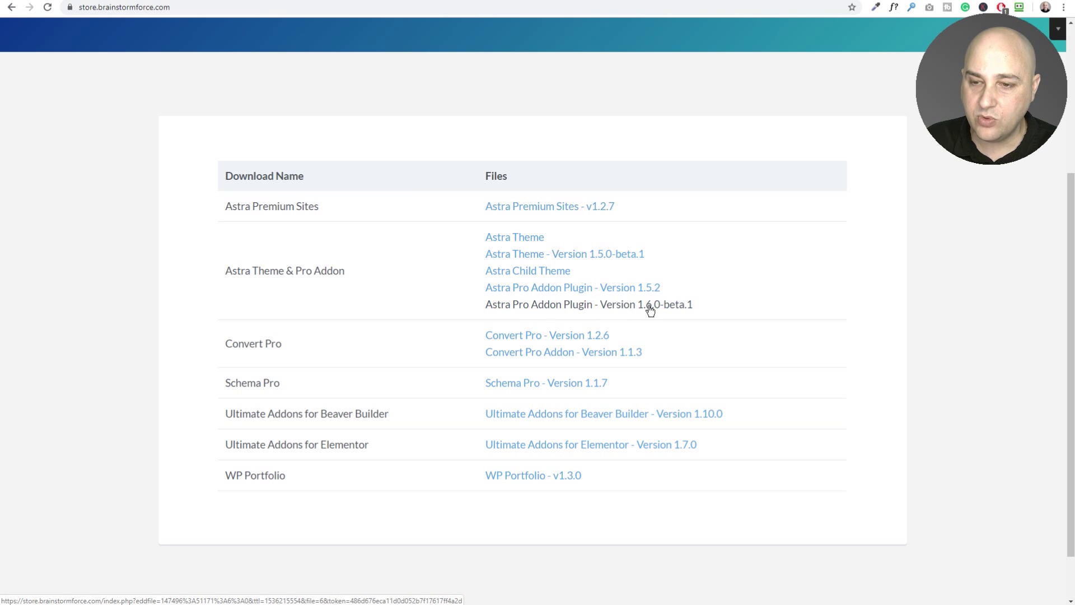
{"action": "scroll", "coordinate": [755, 149], "scroll_direction": "up", "scroll_amount": 4}
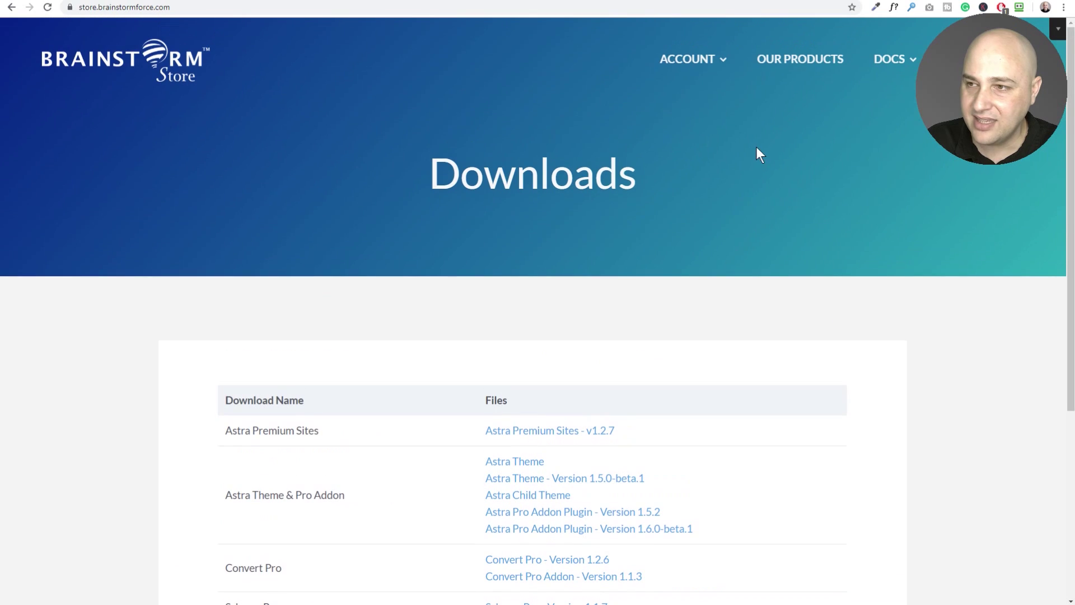
Step: Return to the Endurance site's home page and look at the Classes menu item again
{"action": "left_click", "coordinate": [695, 1]}
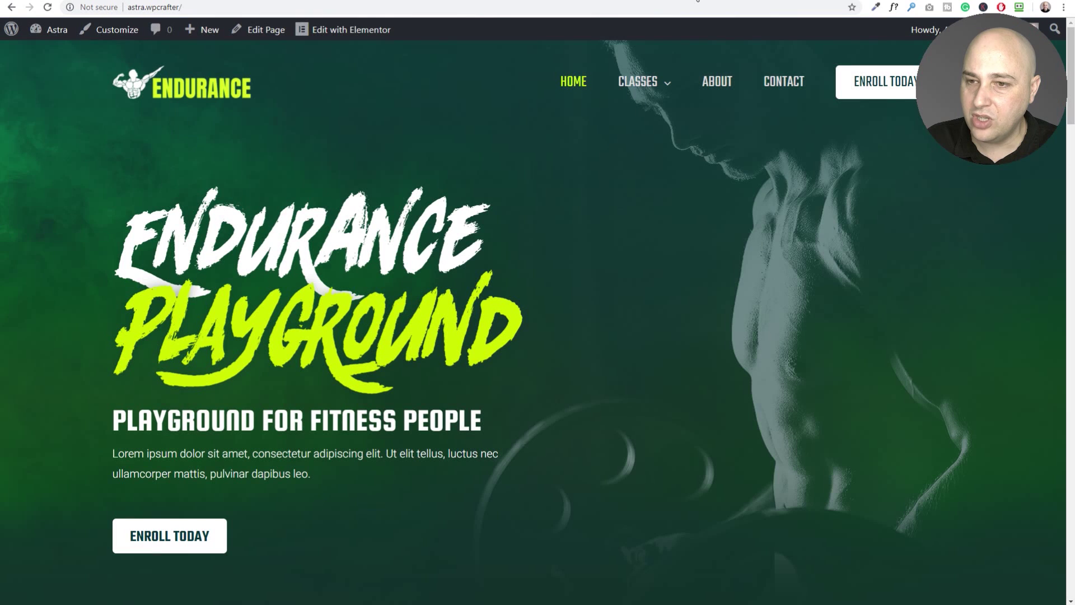
{"action": "mouse_move", "coordinate": [645, 77]}
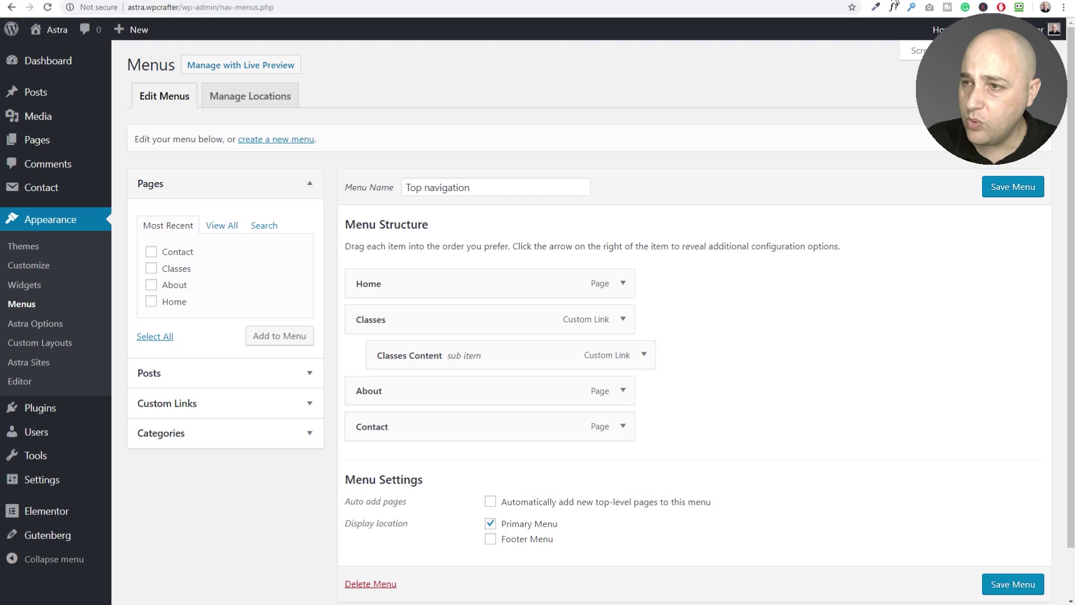
Step: Open Astra Options from the WordPress dashboard and review the available Astra Pro modules, including Nav Menu
{"action": "left_click", "coordinate": [60, 62]}
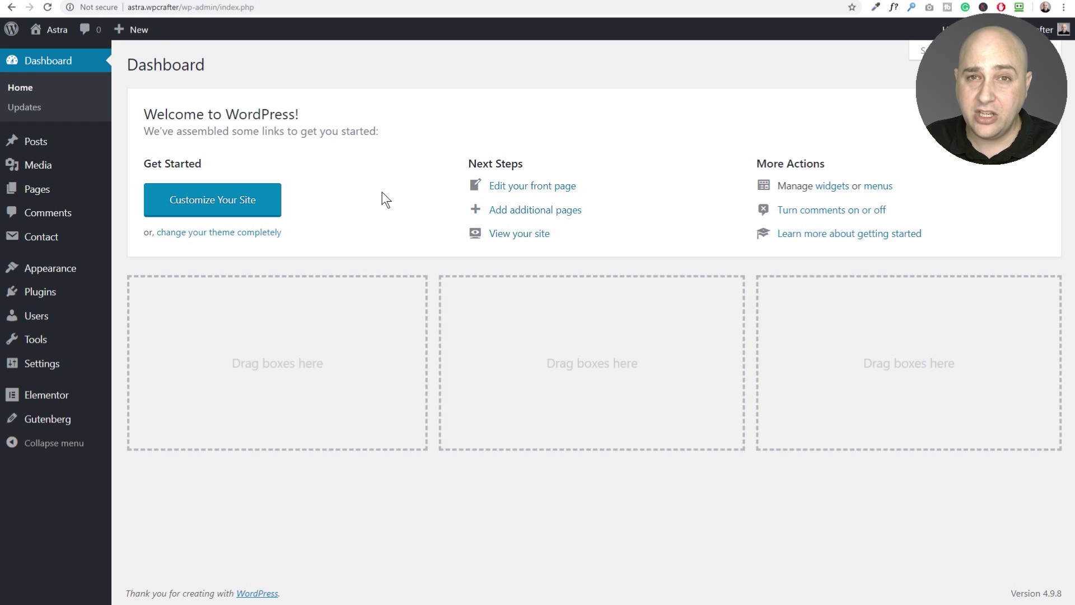
{"action": "mouse_move", "coordinate": [65, 278]}
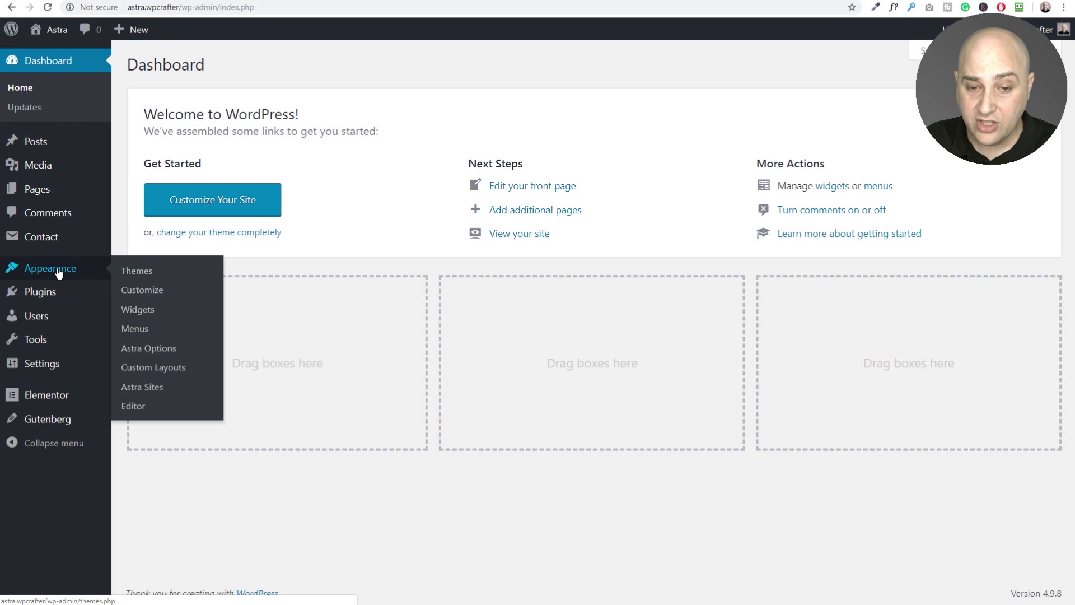
{"action": "left_click", "coordinate": [141, 356]}
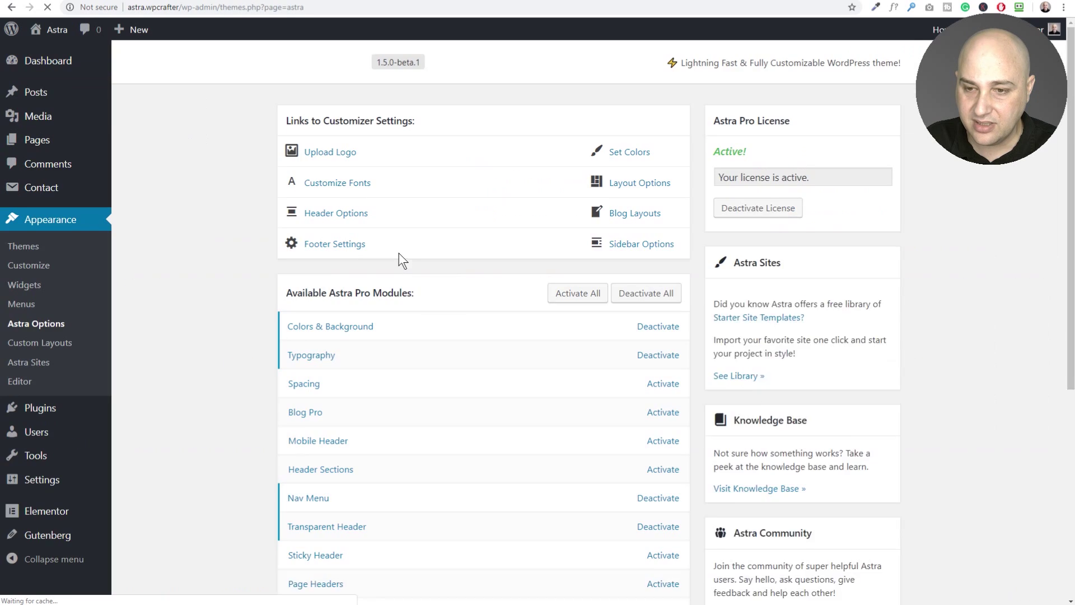
{"action": "scroll", "coordinate": [386, 286], "scroll_direction": "down", "scroll_amount": 3}
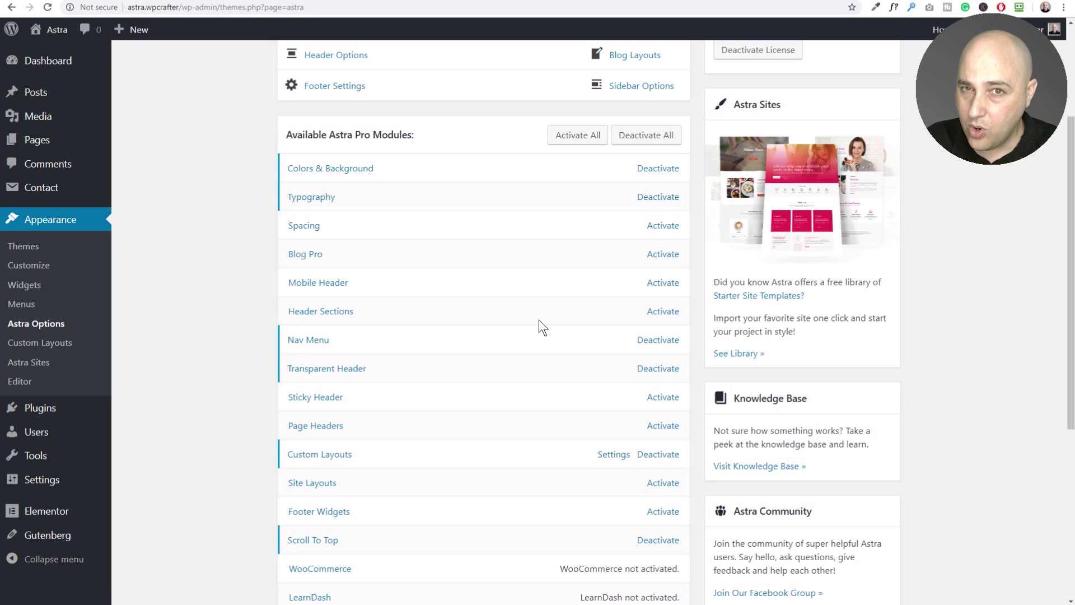
{"action": "scroll", "coordinate": [539, 319], "scroll_direction": "up", "scroll_amount": 3}
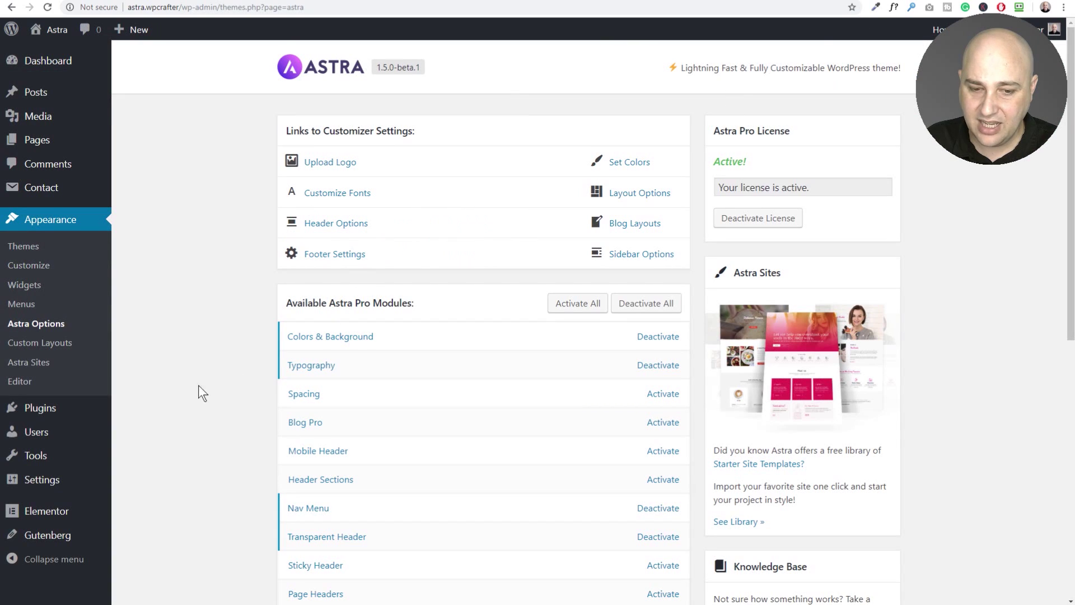
Step: Open the Classes section from the saved Elementor templates in the Elementor editor
{"action": "mouse_move", "coordinate": [73, 512]}
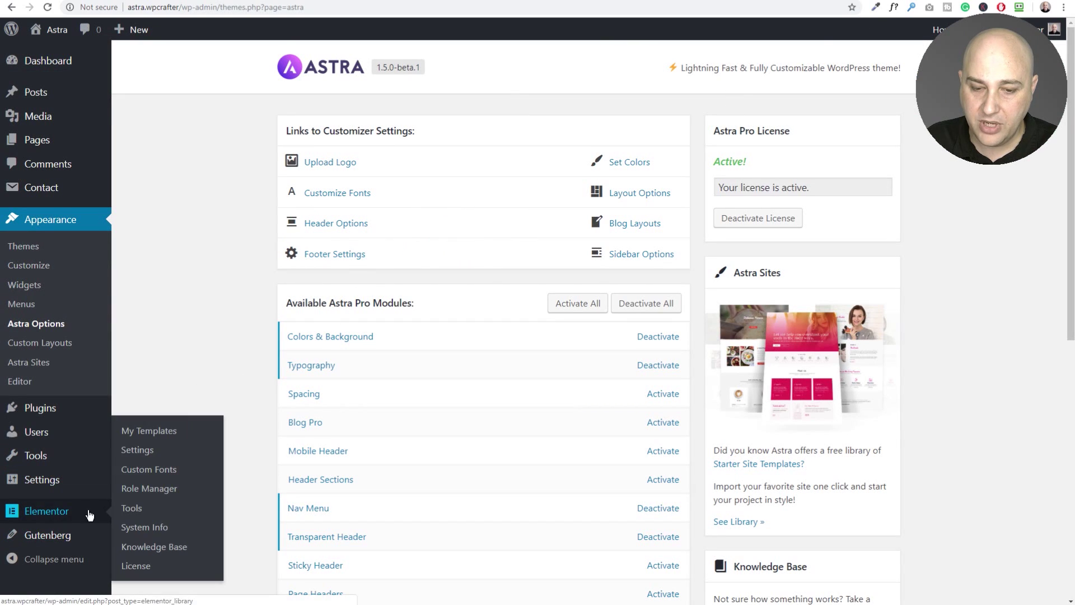
{"action": "left_click", "coordinate": [141, 436]}
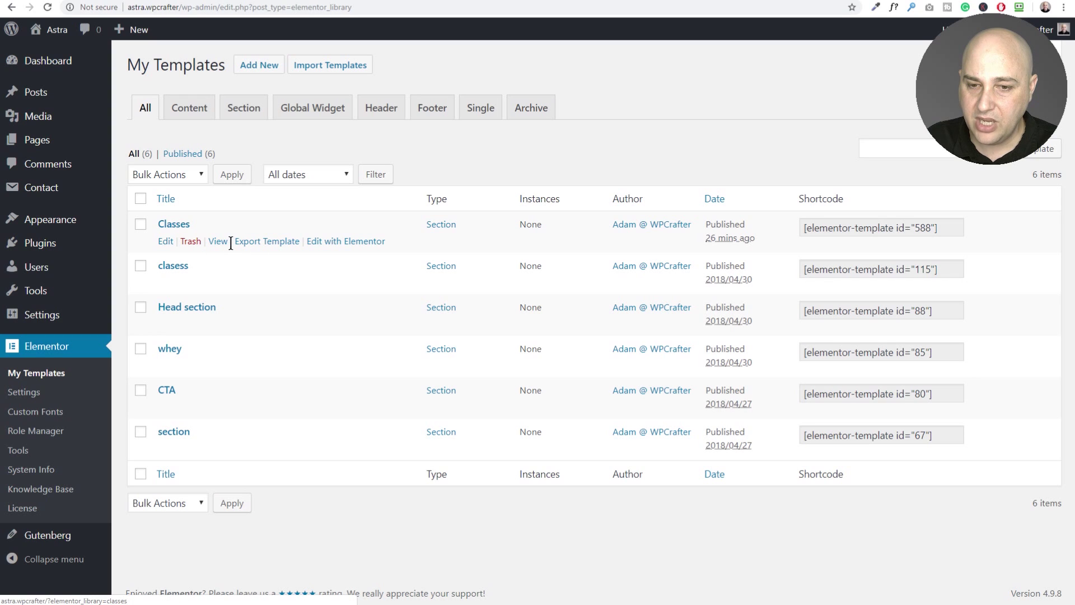
{"action": "left_click", "coordinate": [181, 229]}
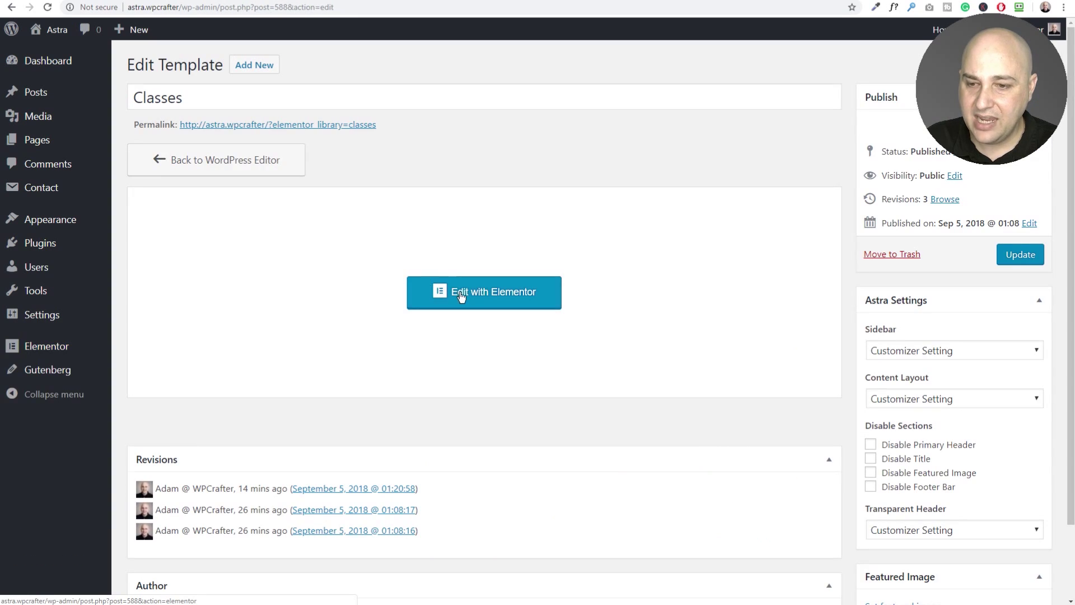
{"action": "left_click", "coordinate": [478, 298]}
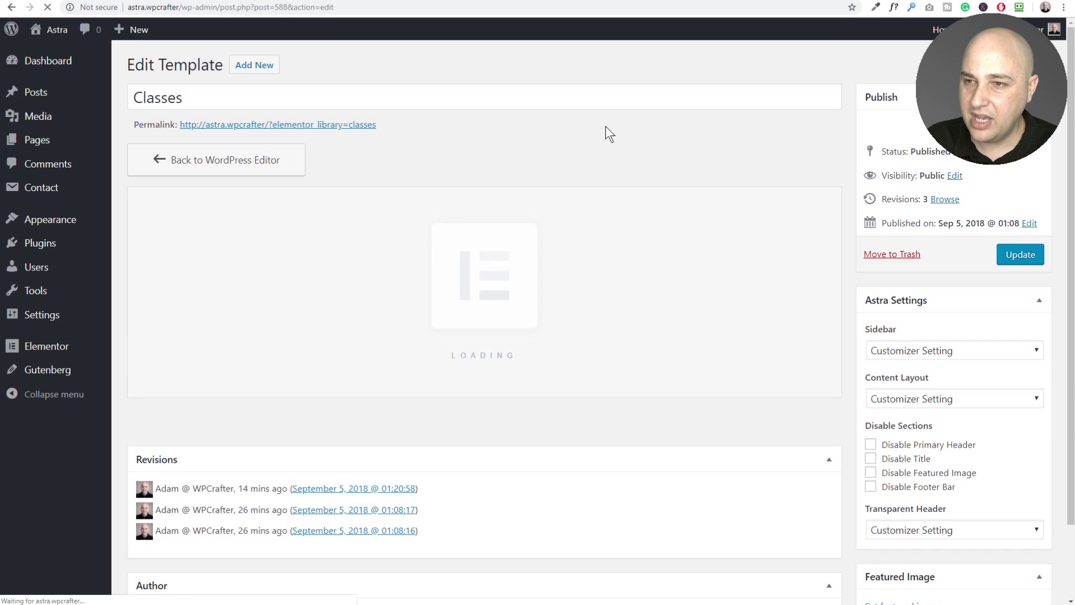
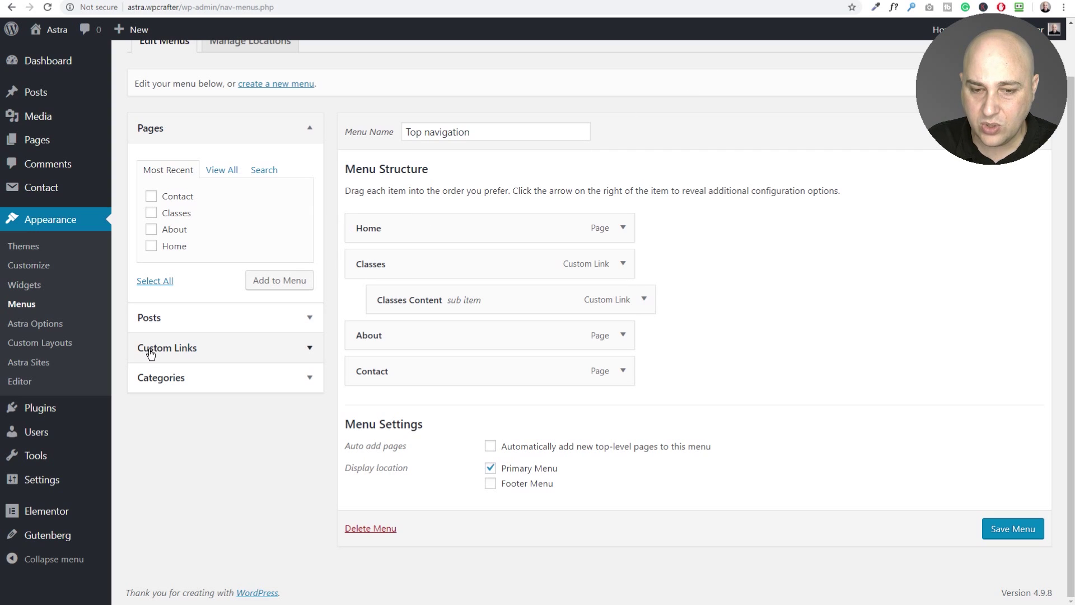
Step: Add a custom link with URL # and link text "Sessions" to the Top navigation menu
{"action": "left_click", "coordinate": [309, 353]}
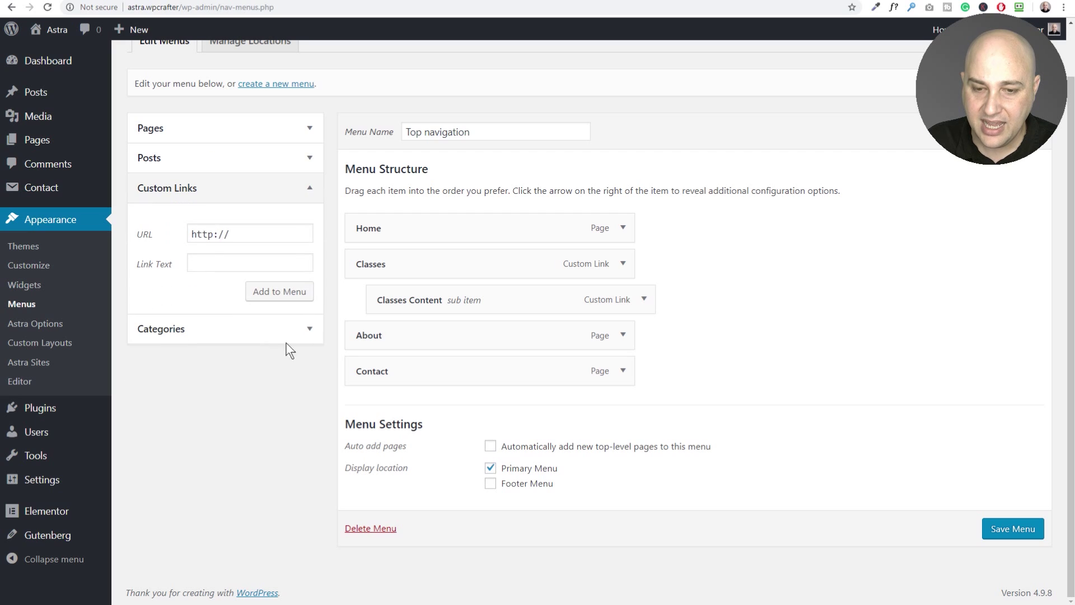
{"action": "left_click", "coordinate": [240, 233]}
{"action": "left_click_drag", "start_coordinate": [239, 233], "coordinate": [149, 236]}
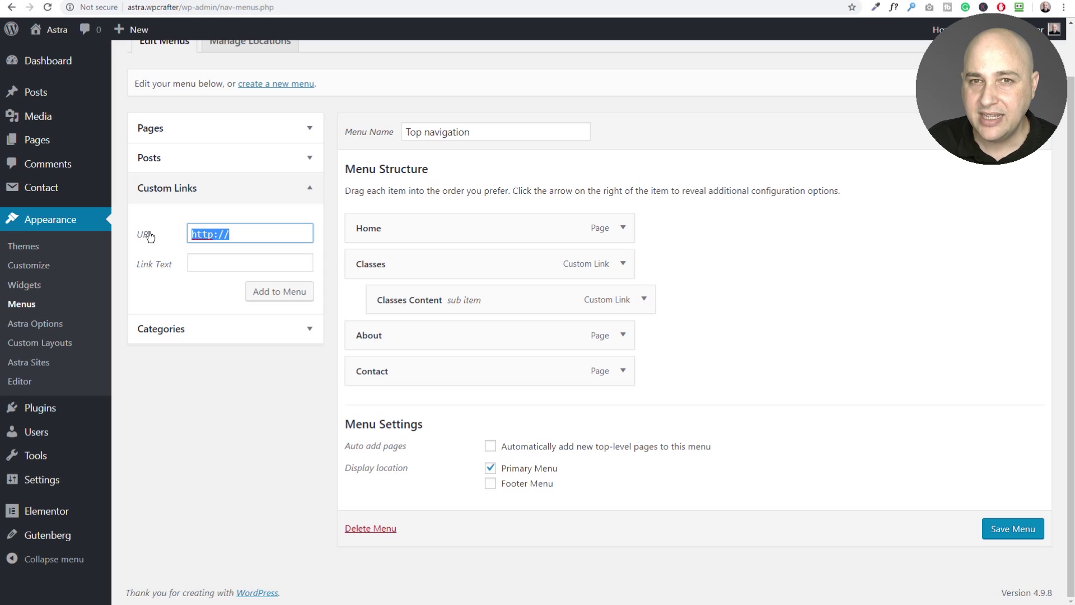
{"action": "type", "text": "#"}
{"action": "key", "text": "Tab"}
{"action": "type", "text": "Sessions"}
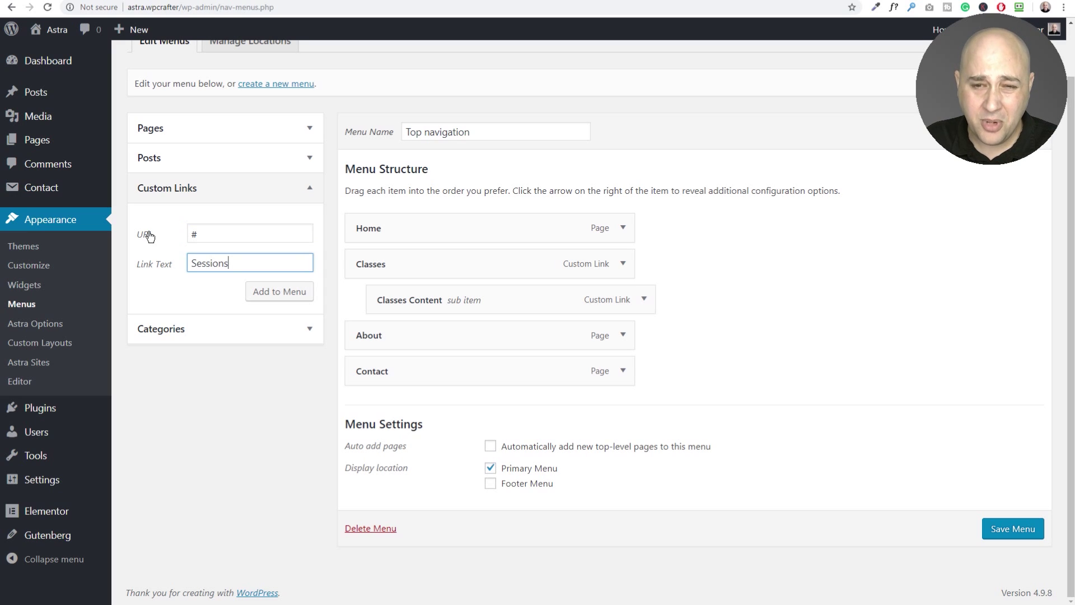
{"action": "left_click", "coordinate": [278, 292]}
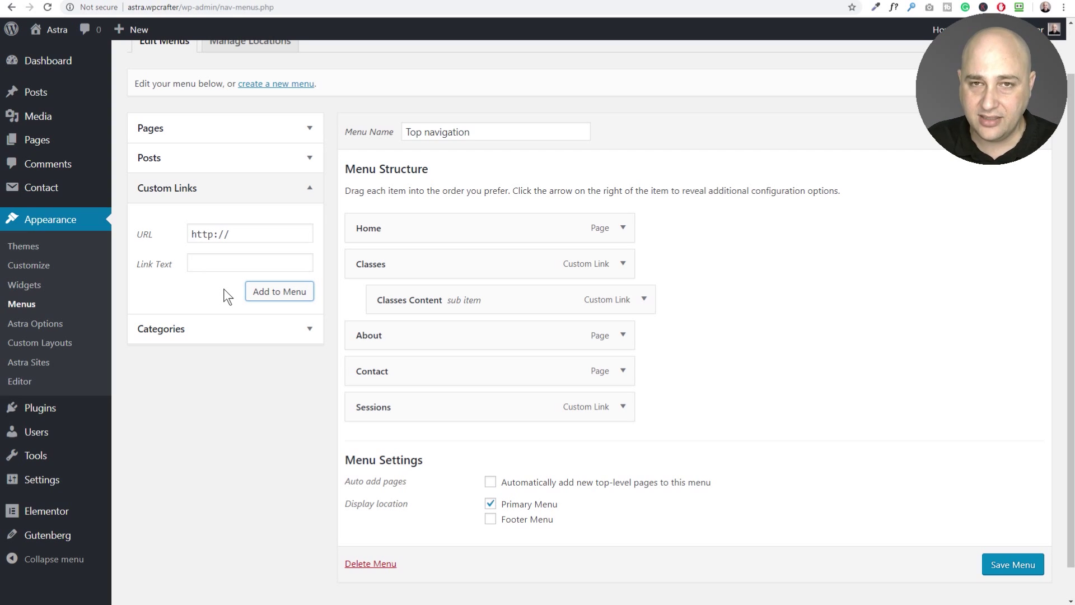
Step: Add a custom link with URL # and link text "Sessions Content", and nest it as a sub item of Sessions
{"action": "left_click_drag", "start_coordinate": [246, 235], "coordinate": [155, 230]}
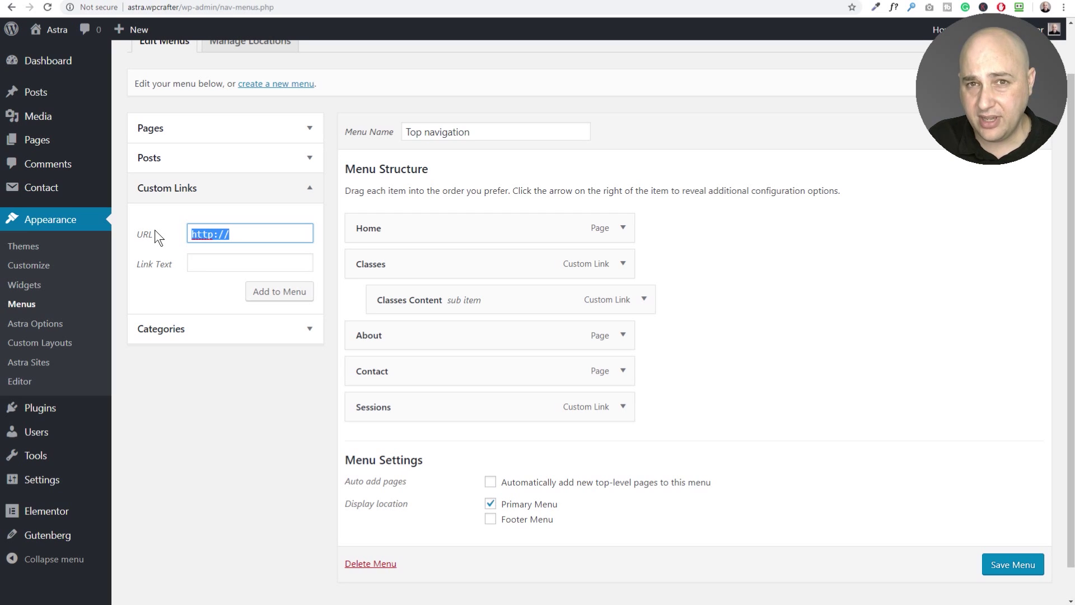
{"action": "type", "text": "#"}
{"action": "left_click", "coordinate": [213, 264]}
{"action": "type", "text": "Sessions Content"}
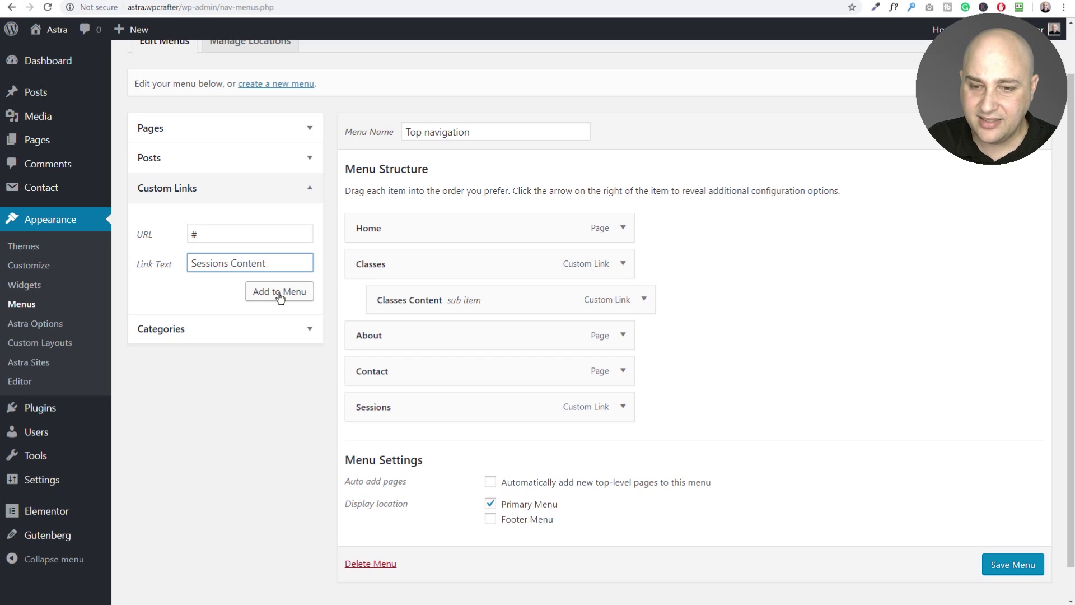
{"action": "left_click", "coordinate": [280, 294]}
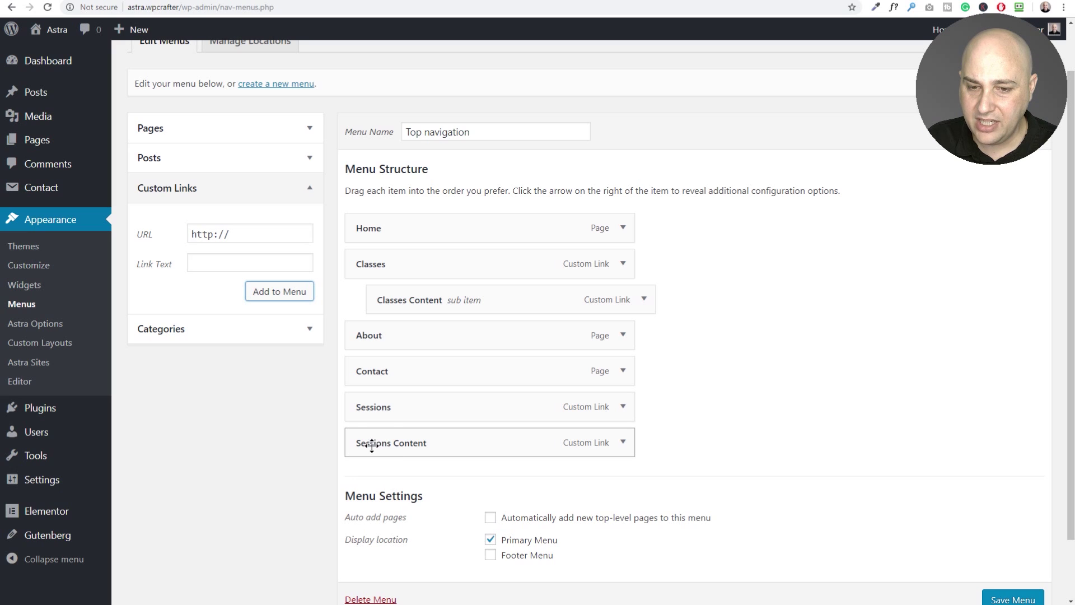
{"action": "left_click_drag", "start_coordinate": [367, 443], "coordinate": [384, 430]}
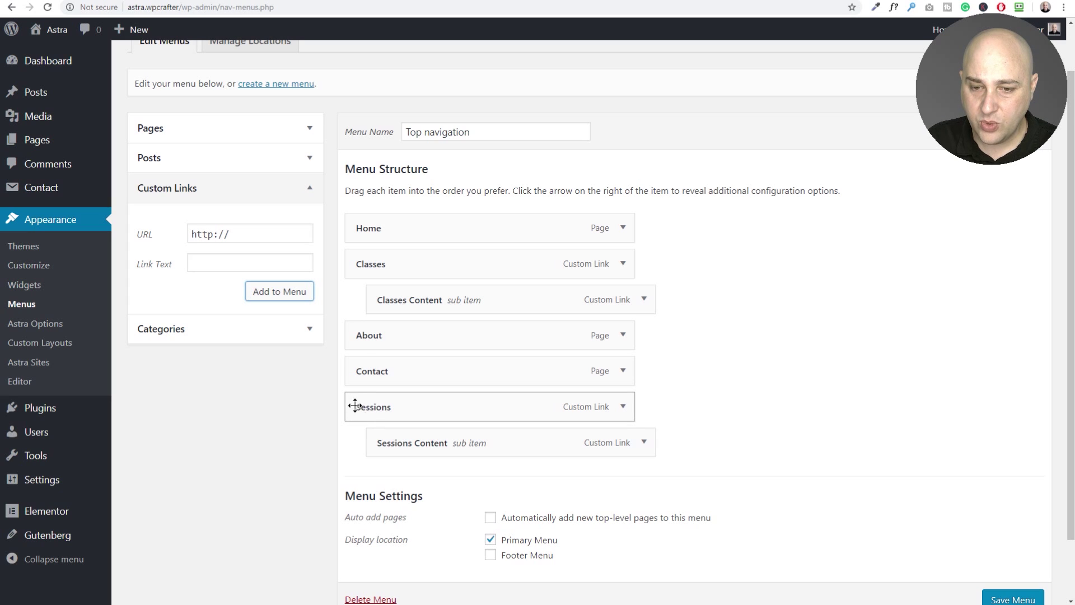
Step: Enable the megamenu and disable the link for the Sessions menu item
{"action": "left_click", "coordinate": [623, 407]}
{"action": "scroll", "coordinate": [542, 407], "scroll_direction": "down", "scroll_amount": 5}
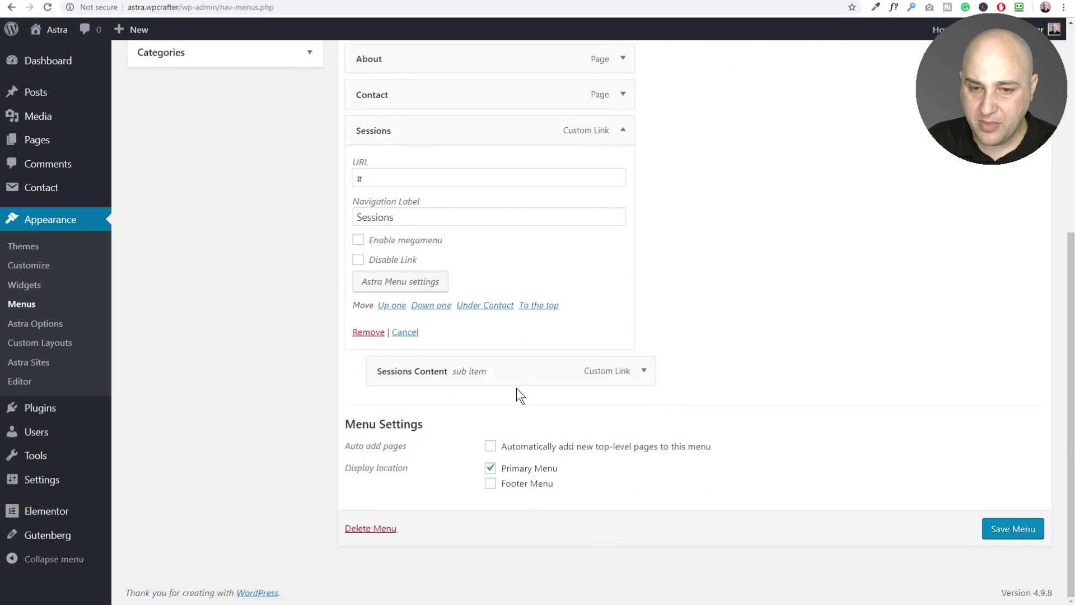
{"action": "left_click", "coordinate": [358, 241]}
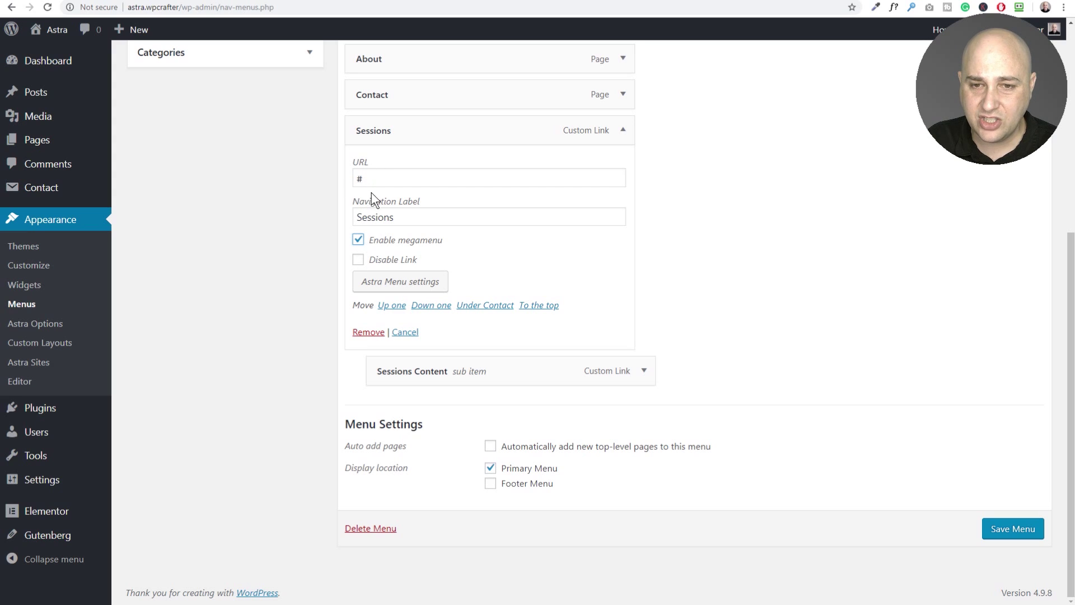
{"action": "left_click", "coordinate": [359, 261]}
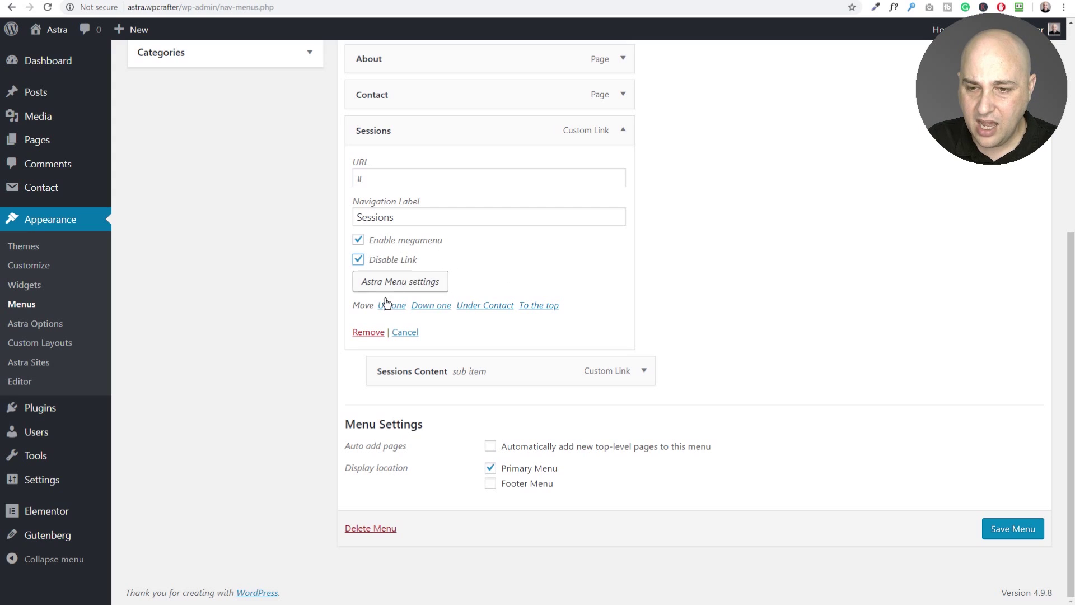
Step: Open the Astra menu settings for Sessions and examine the width choices and the color, background and highlight label options
{"action": "left_click", "coordinate": [395, 283]}
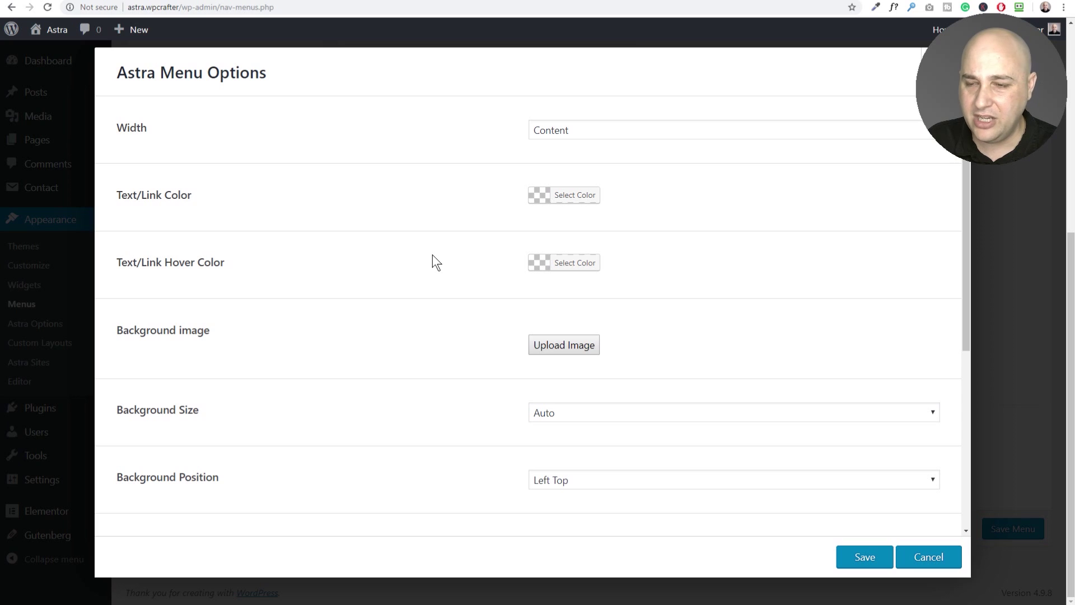
{"action": "left_click", "coordinate": [594, 141]}
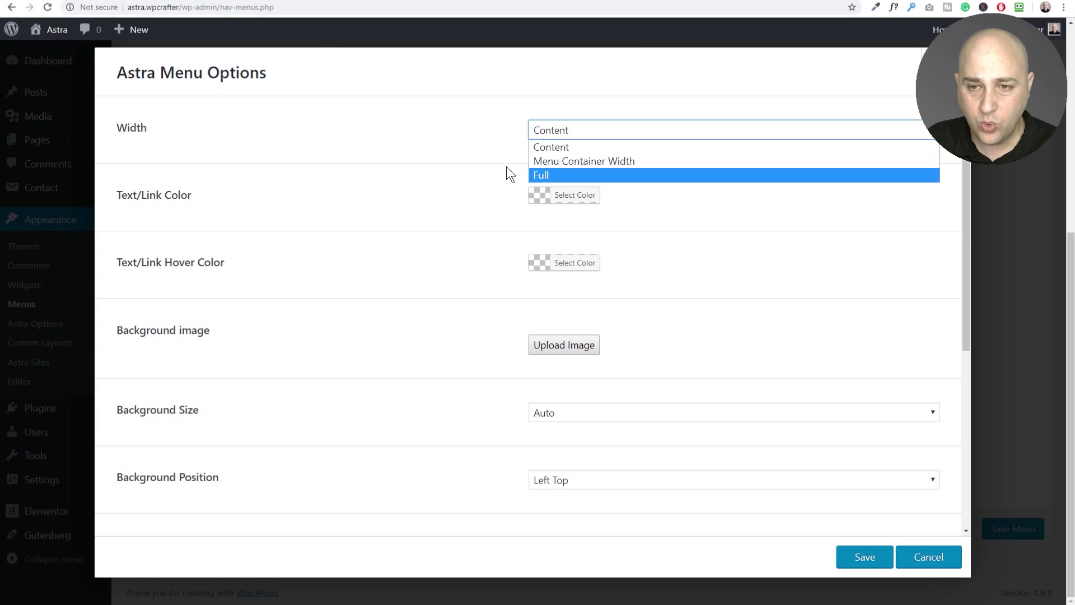
{"action": "left_click", "coordinate": [462, 165]}
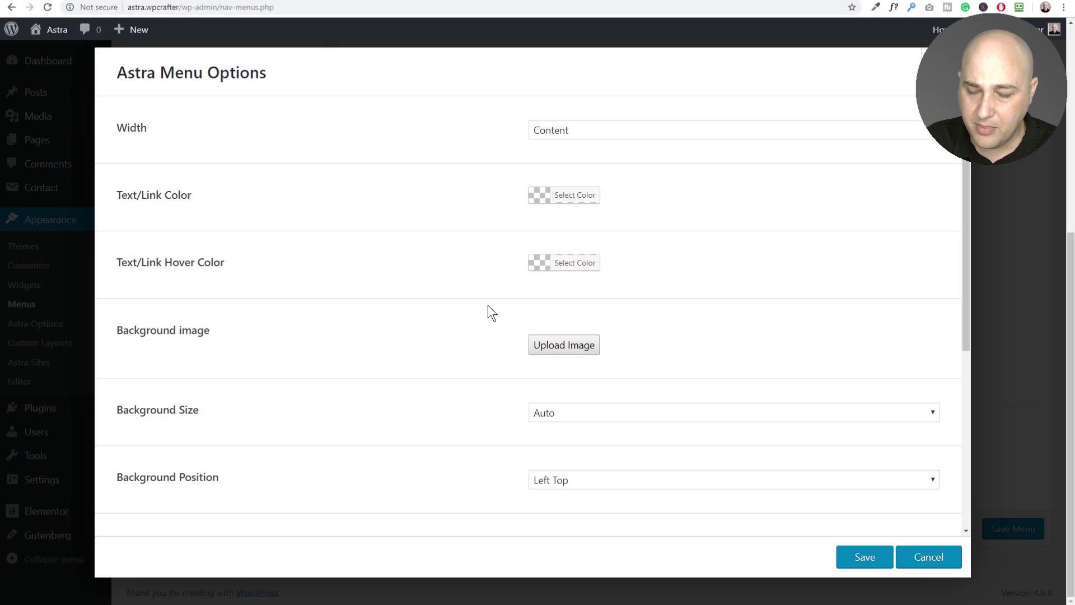
{"action": "scroll", "coordinate": [488, 308], "scroll_direction": "down", "scroll_amount": 2}
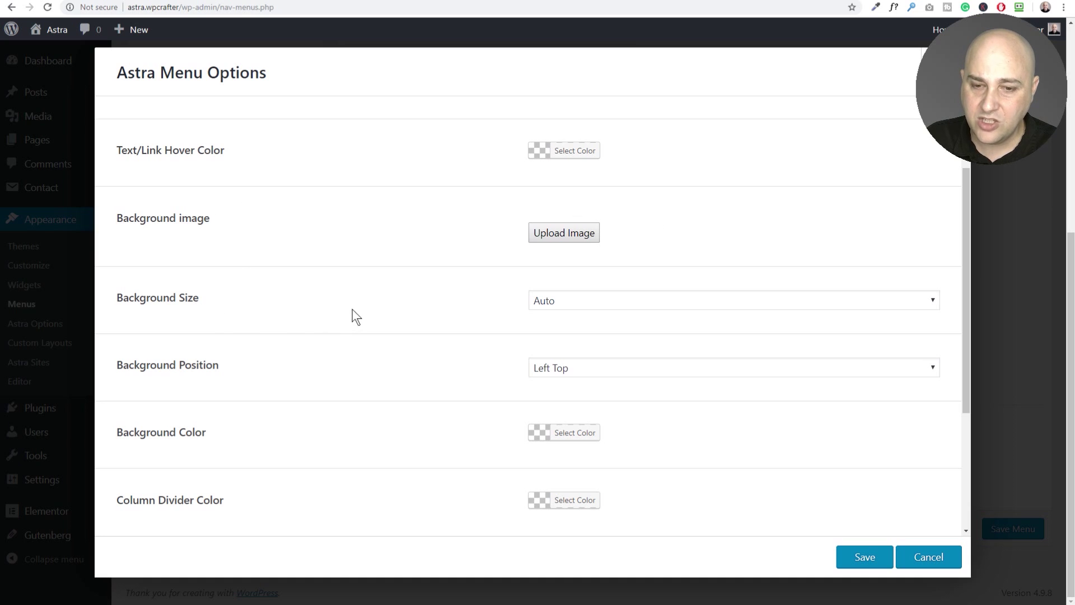
{"action": "scroll", "coordinate": [352, 310], "scroll_direction": "down", "scroll_amount": 3}
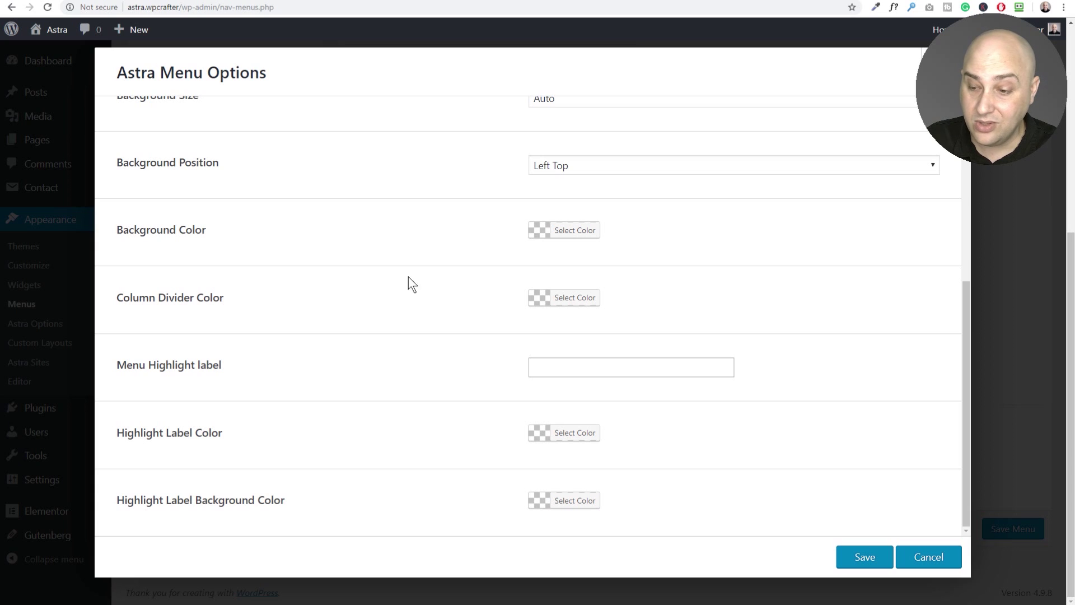
Step: Save the Sessions menu options, hide the Sessions Content sub item's menu label/description, and open its Astra menu settings
{"action": "left_click", "coordinate": [876, 557]}
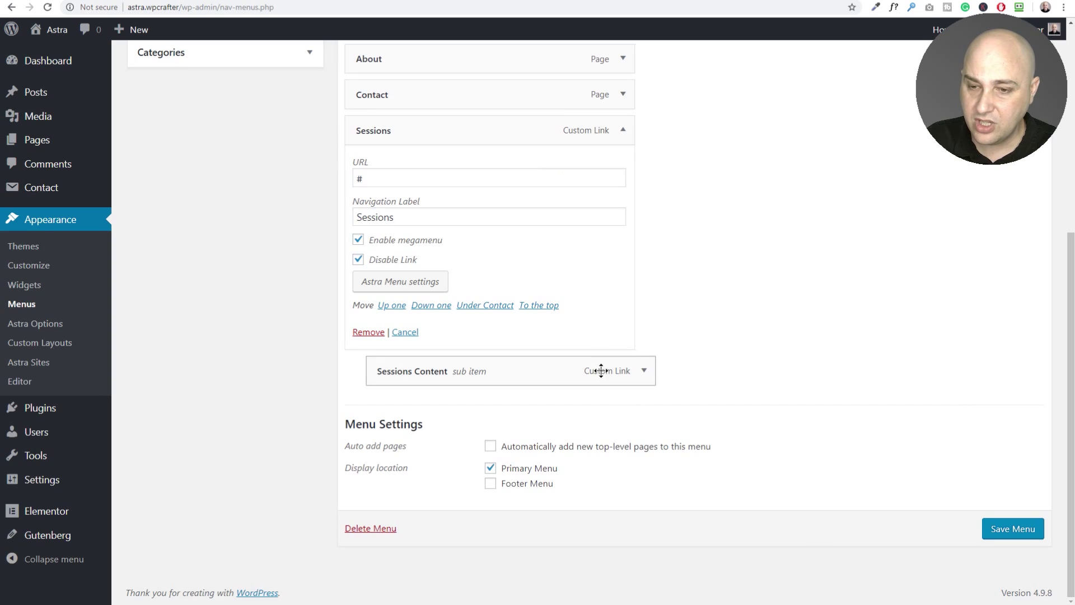
{"action": "left_click", "coordinate": [626, 132]}
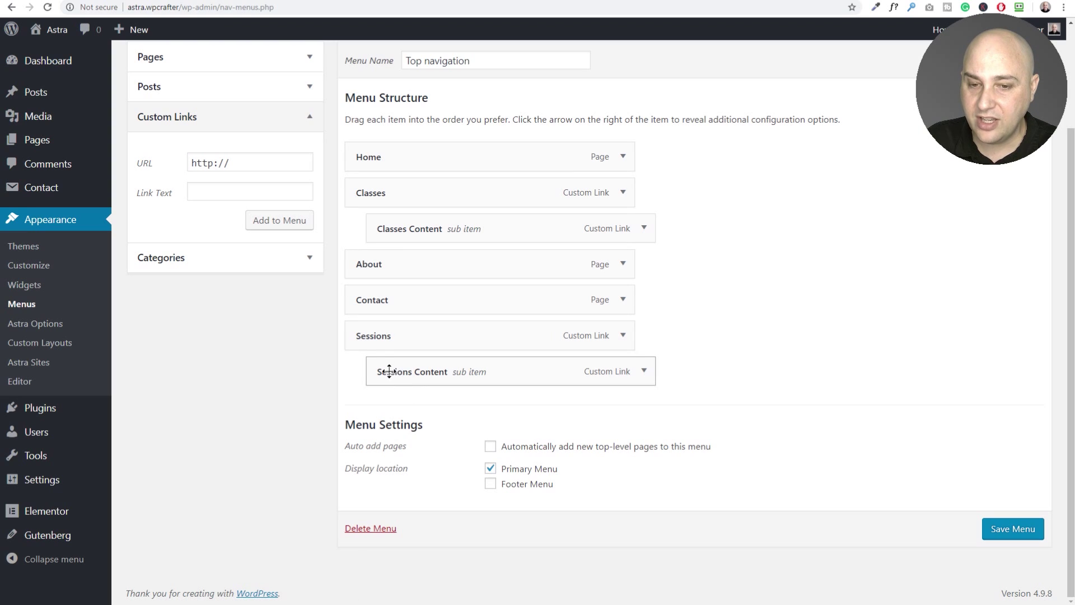
{"action": "left_click", "coordinate": [643, 371]}
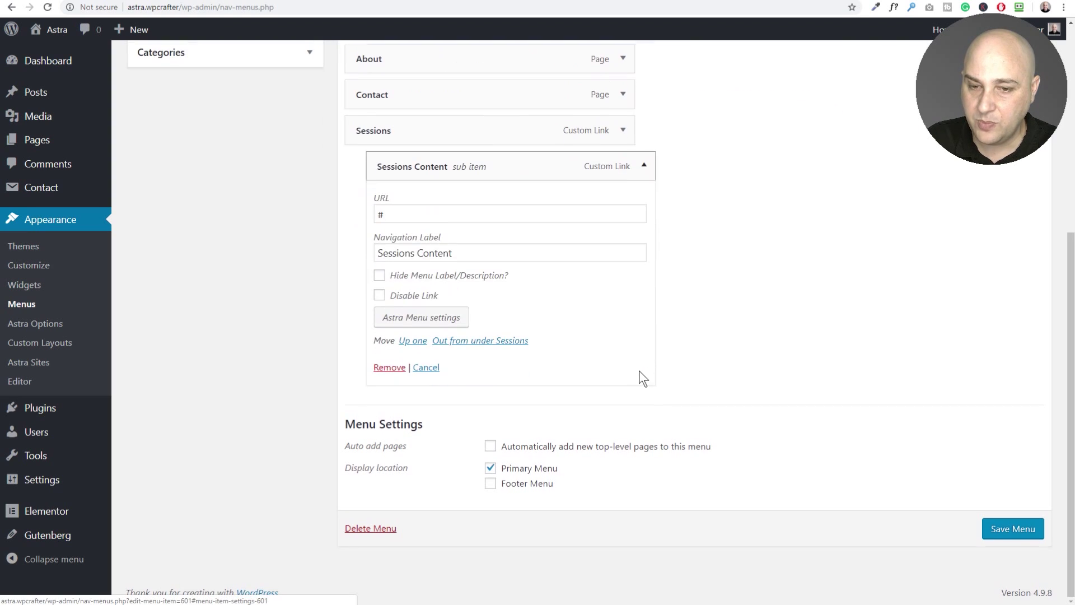
{"action": "left_click", "coordinate": [380, 276]}
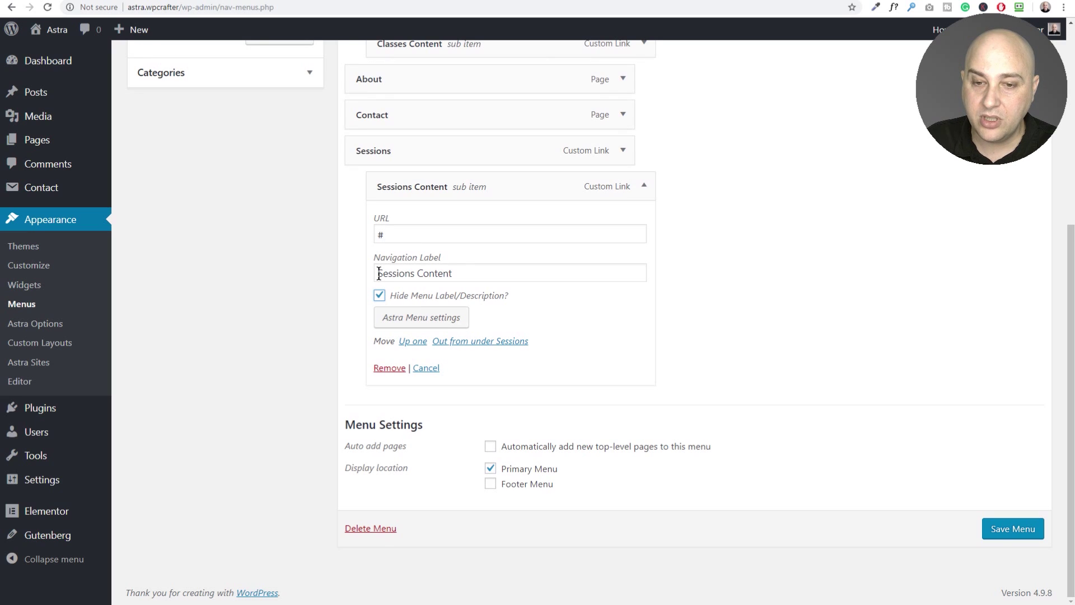
{"action": "left_click", "coordinate": [422, 323]}
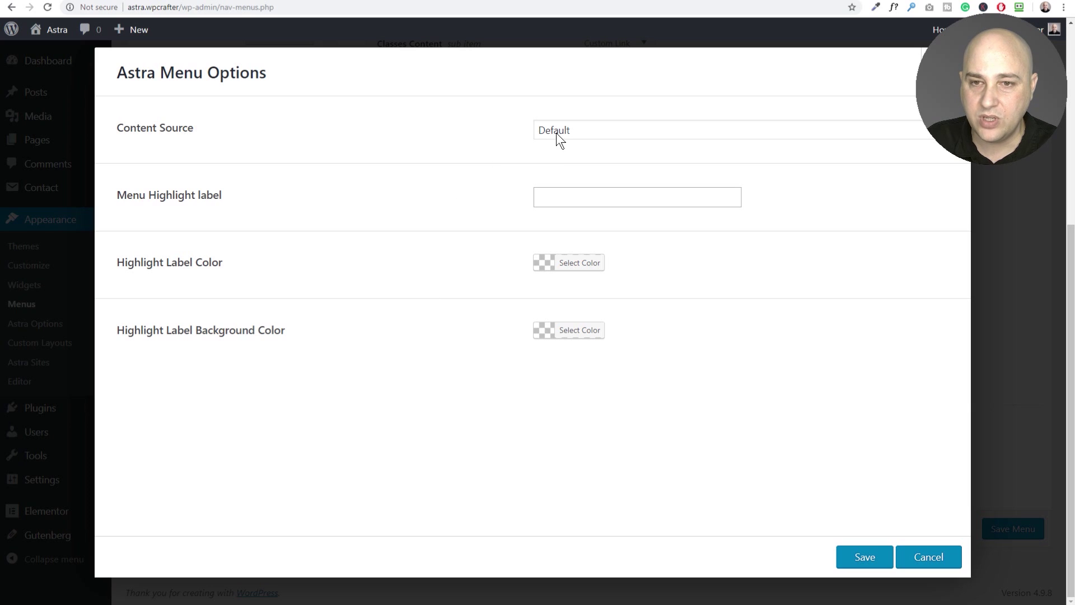
Step: Try Custom Text as the content source for the Sessions Content sub item
{"action": "left_click", "coordinate": [577, 137]}
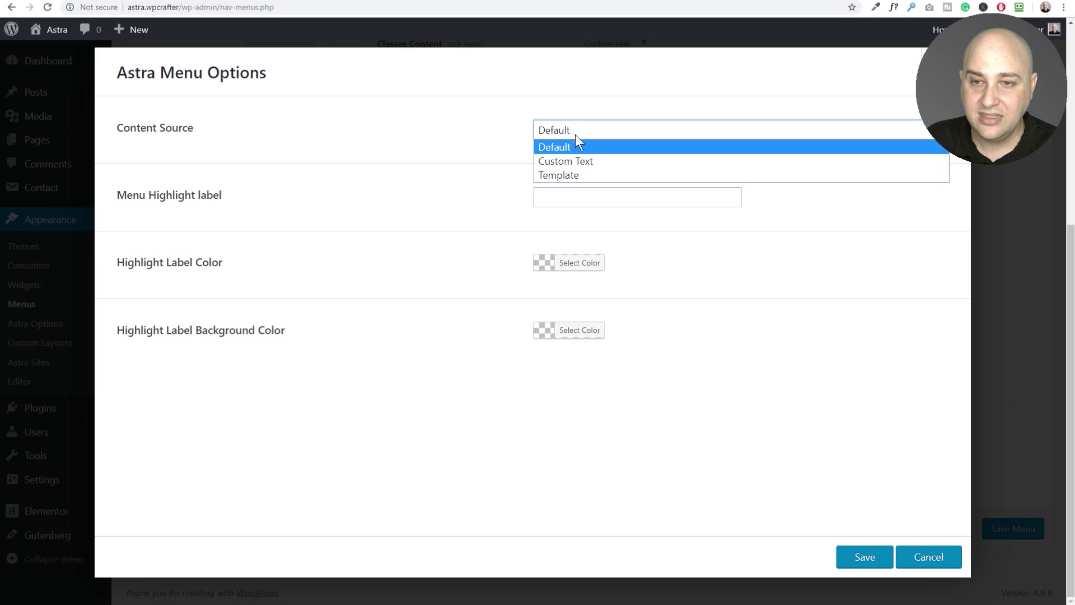
{"action": "left_click", "coordinate": [591, 164]}
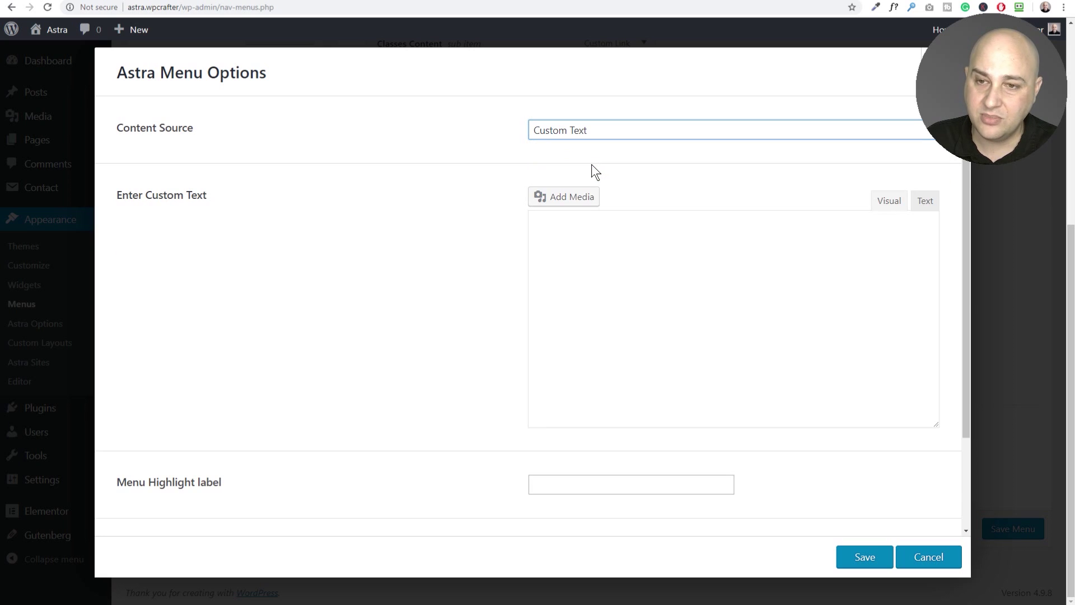
{"action": "left_click", "coordinate": [632, 227]}
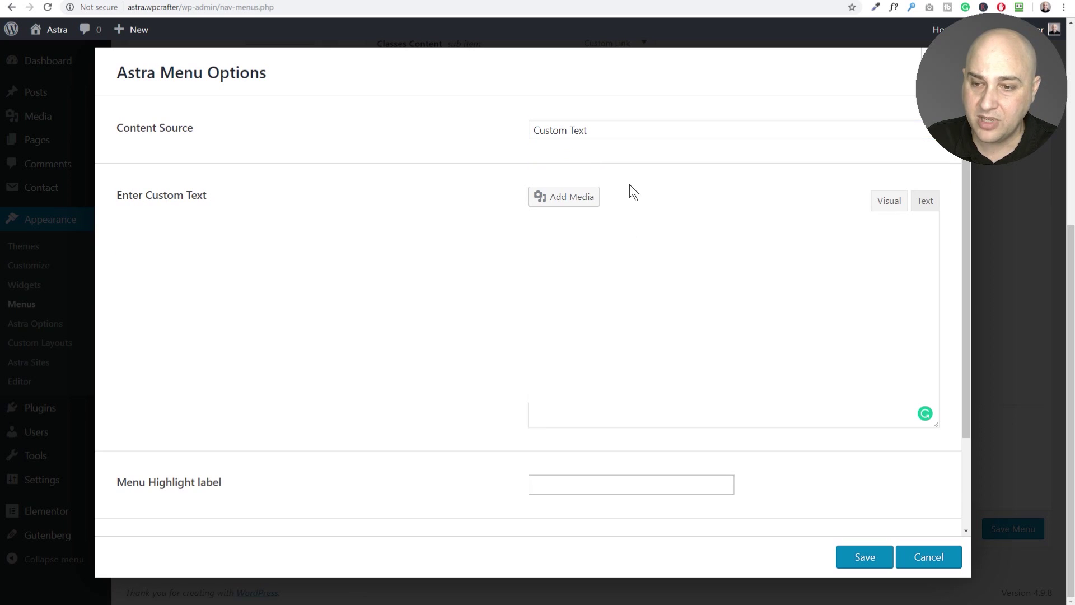
Step: Set the Sessions Content source to Template, choose the Classes template, and save both the options and the menu
{"action": "left_click", "coordinate": [603, 130]}
{"action": "left_click", "coordinate": [584, 172]}
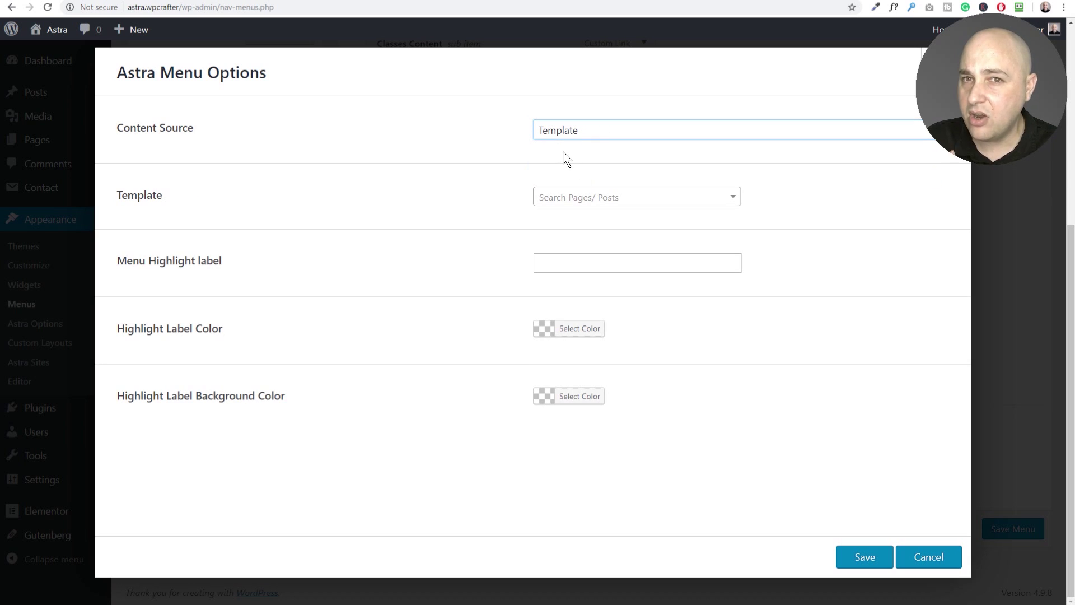
{"action": "left_click", "coordinate": [582, 195]}
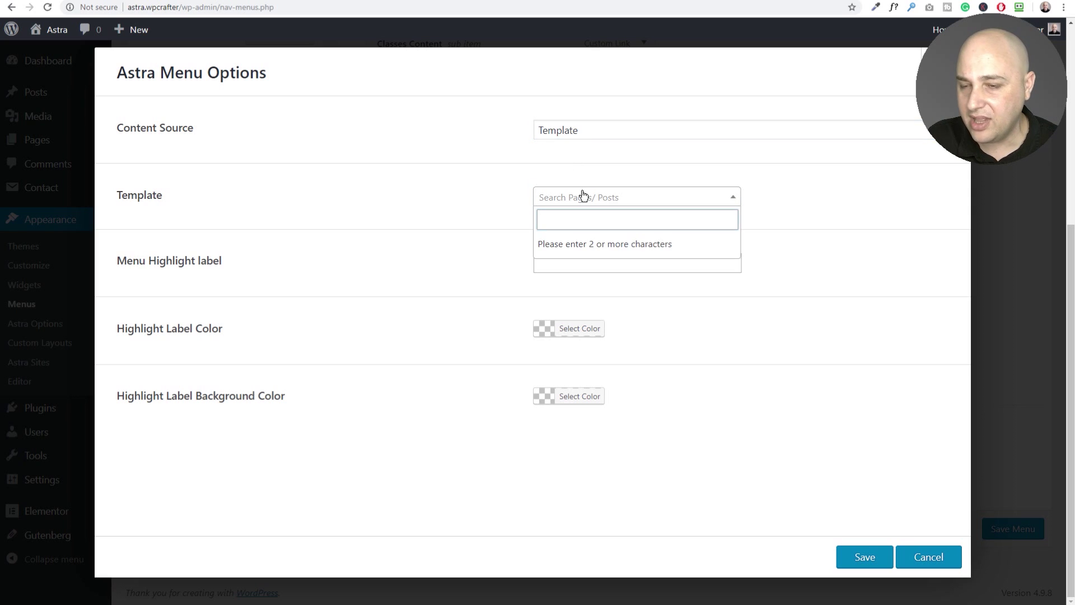
{"action": "type", "text": "classes"}
{"action": "left_click", "coordinate": [567, 264]}
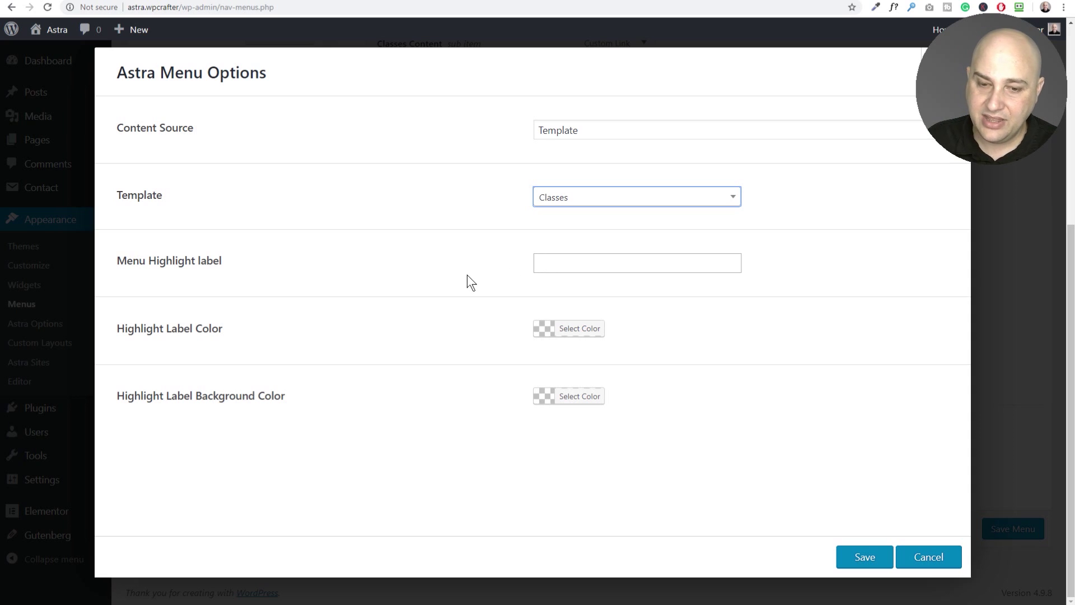
{"action": "left_click", "coordinate": [864, 561]}
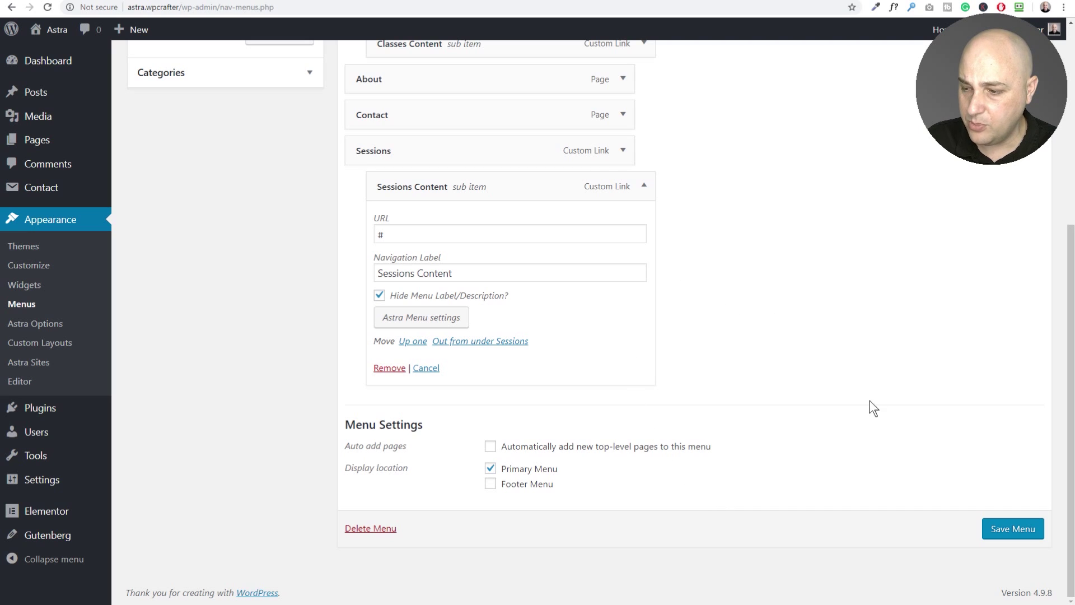
{"action": "left_click", "coordinate": [1021, 535]}
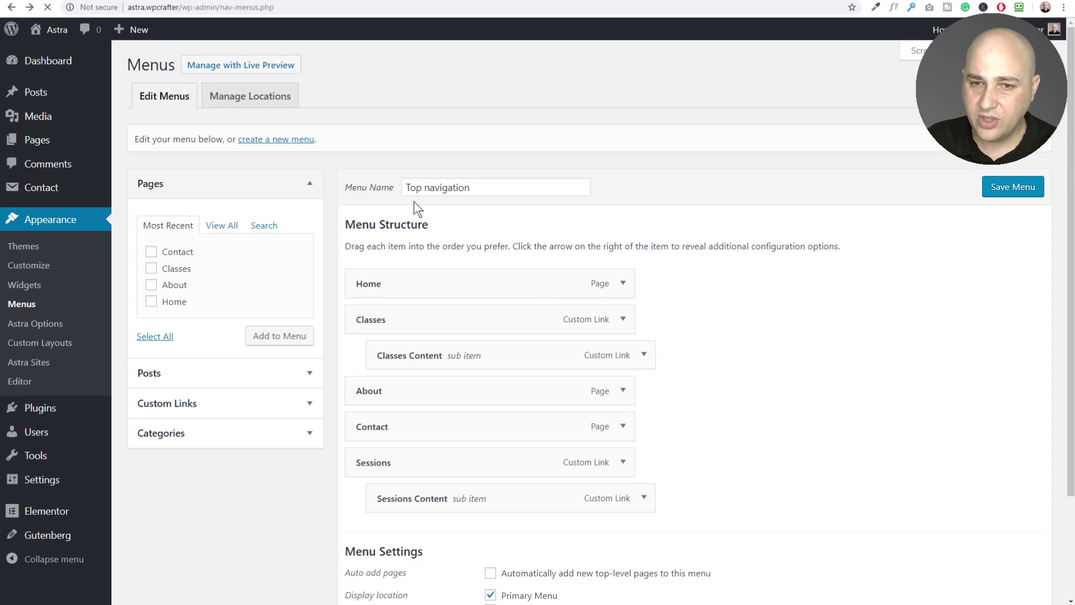
Step: Open the live site in a new tab and view the Classes and Sessions mega menus
{"action": "mouse_move", "coordinate": [51, 31]}
{"action": "right_click", "coordinate": [66, 58]}
{"action": "left_click", "coordinate": [67, 61]}
{"action": "key", "text": "ctrl+Tab"}
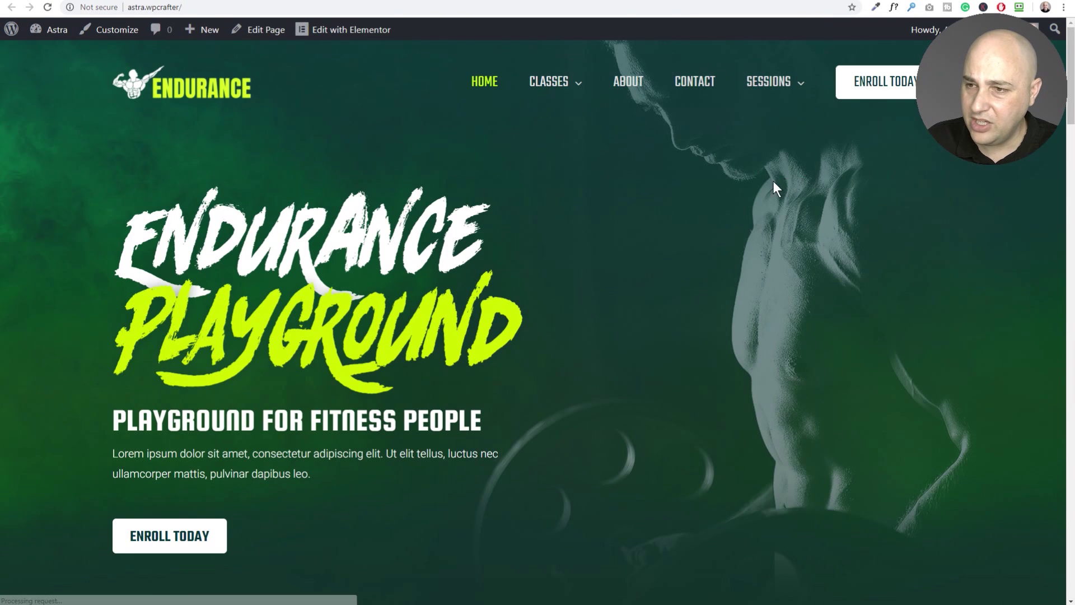
{"action": "mouse_move", "coordinate": [541, 82]}
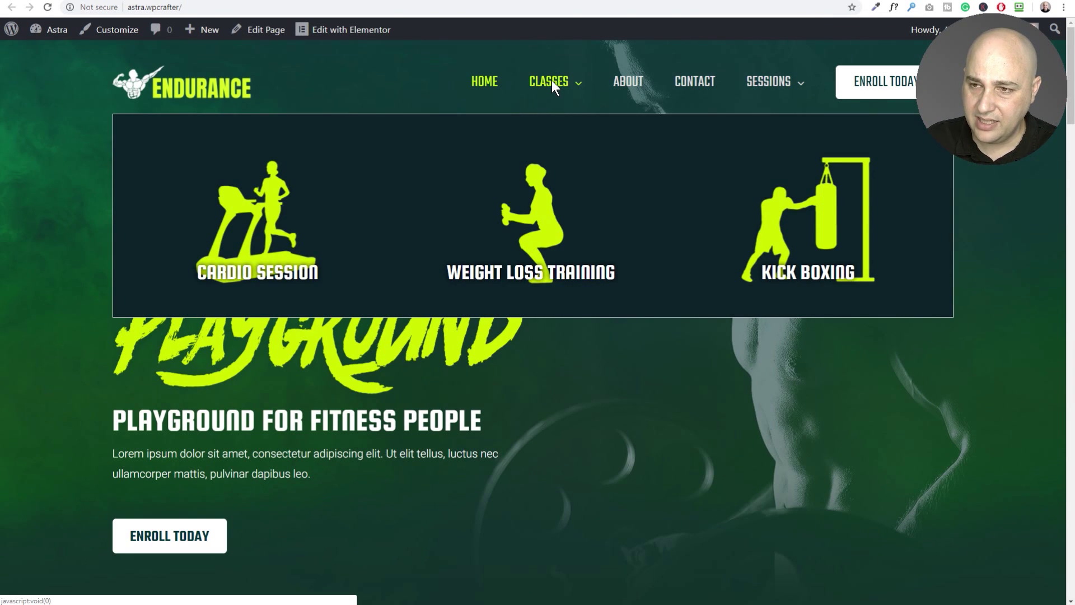
{"action": "mouse_move", "coordinate": [785, 83]}
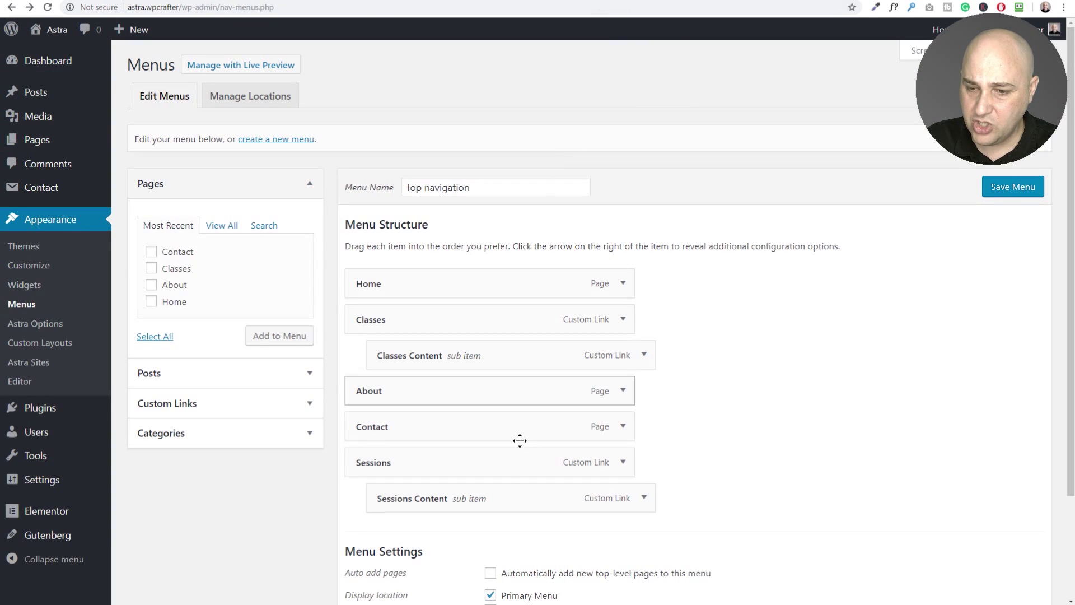
Step: Set the Sessions mega menu's background color to black in its Astra menu settings, and save the menu
{"action": "scroll", "coordinate": [538, 456], "scroll_direction": "down", "scroll_amount": 2}
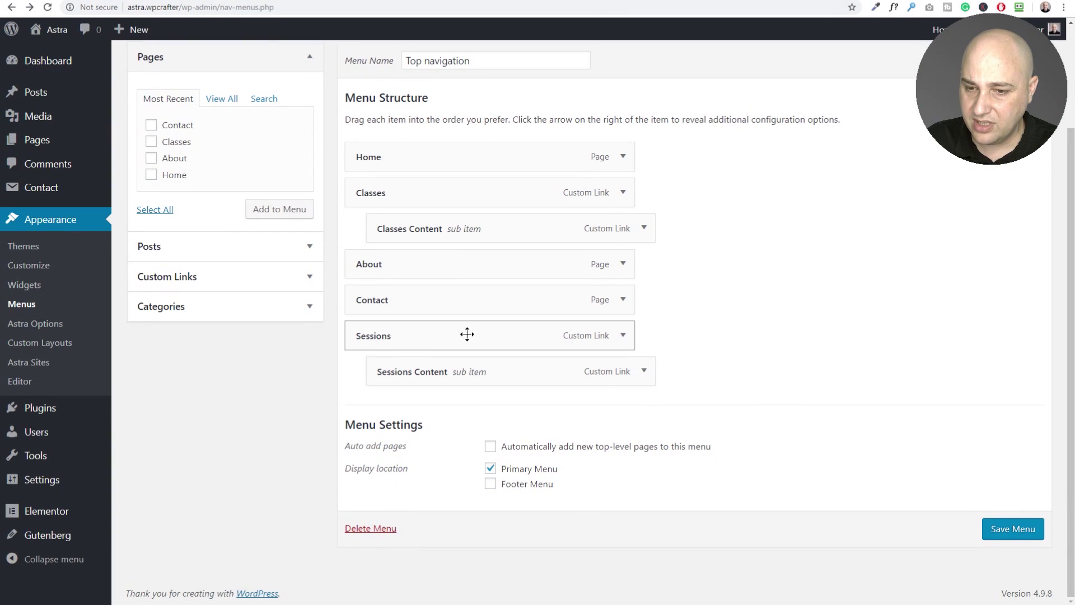
{"action": "left_click", "coordinate": [622, 335]}
{"action": "scroll", "coordinate": [594, 319], "scroll_direction": "down", "scroll_amount": 3}
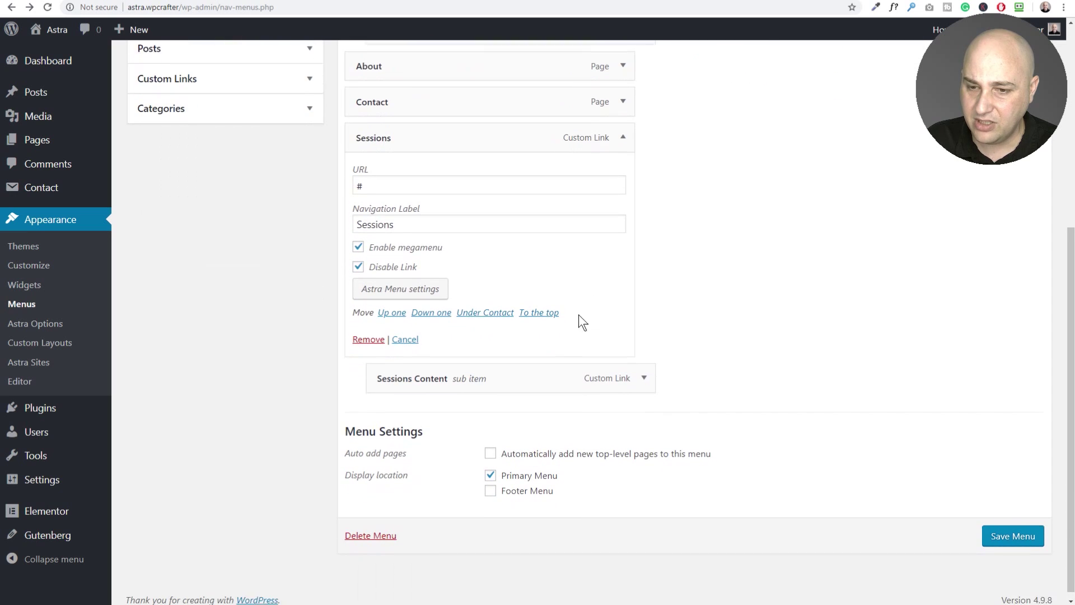
{"action": "left_click", "coordinate": [403, 284]}
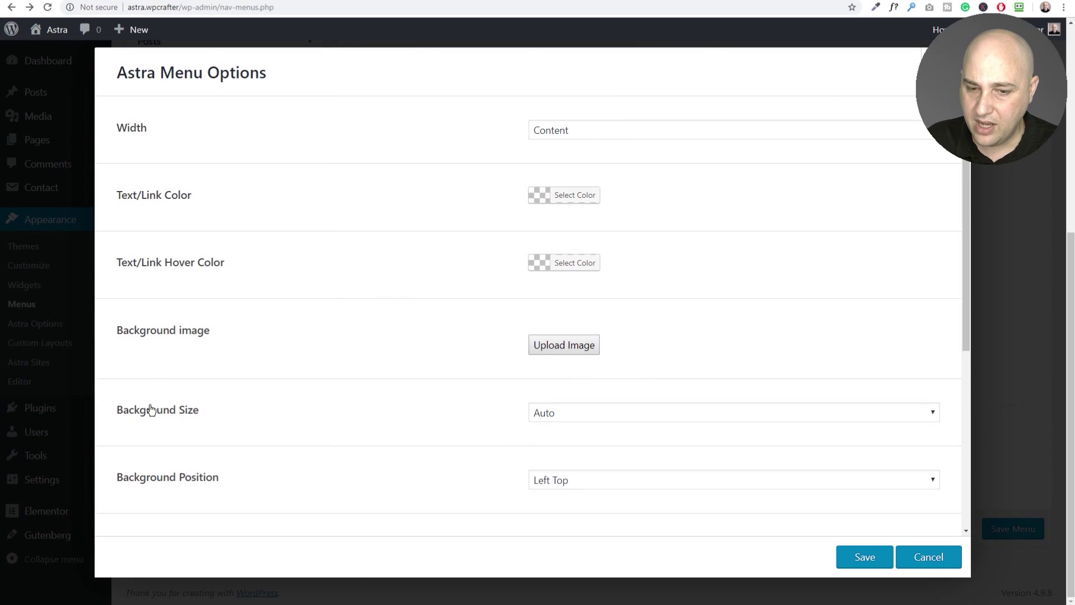
{"action": "scroll", "coordinate": [151, 409], "scroll_direction": "down", "scroll_amount": 3}
{"action": "left_click", "coordinate": [563, 379]}
{"action": "scroll", "coordinate": [526, 415], "scroll_direction": "down", "scroll_amount": 3}
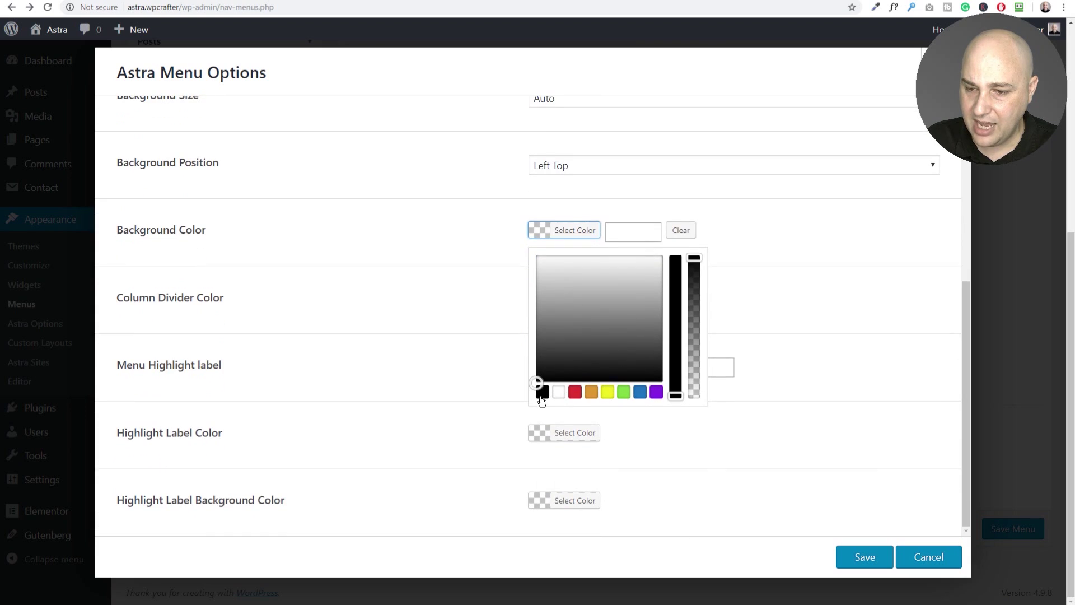
{"action": "left_click", "coordinate": [541, 394]}
{"action": "left_click", "coordinate": [877, 555]}
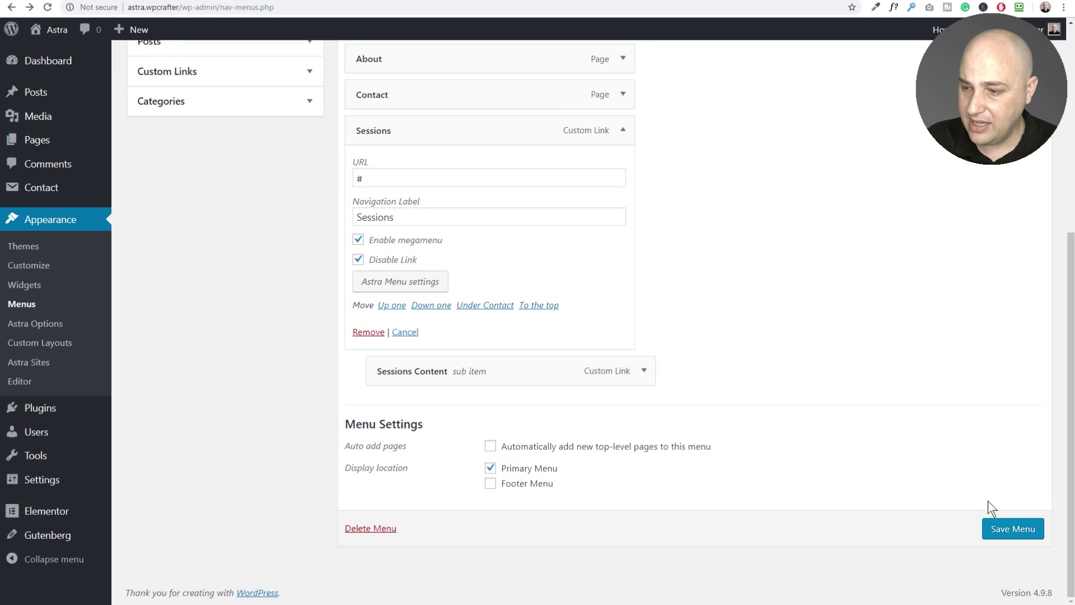
{"action": "left_click", "coordinate": [1021, 540]}
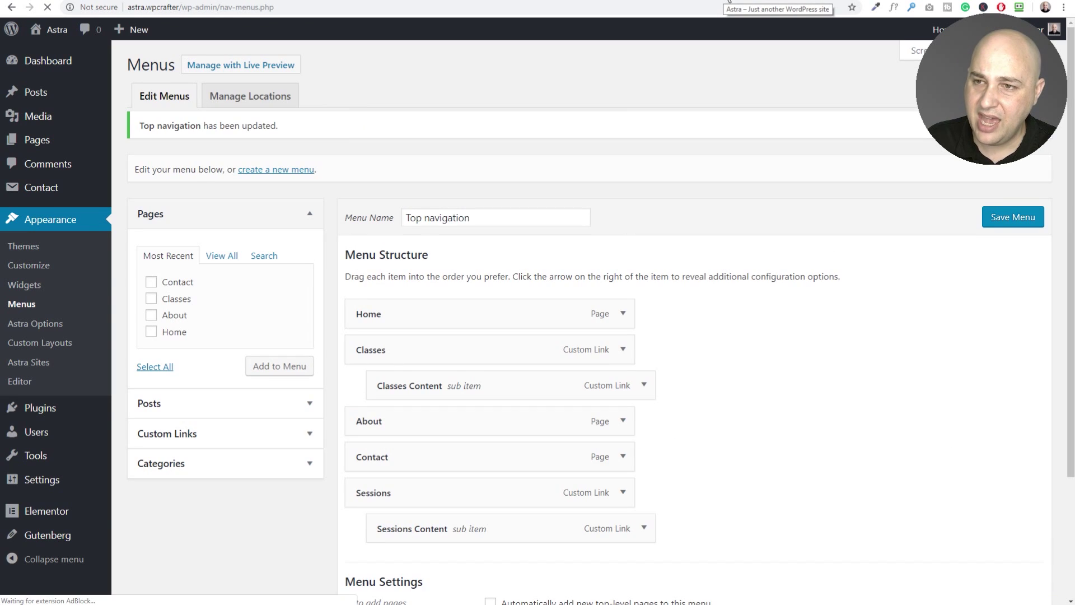
Step: Reload the live site and check the Sessions mega menu's background
{"action": "left_click", "coordinate": [730, 2]}
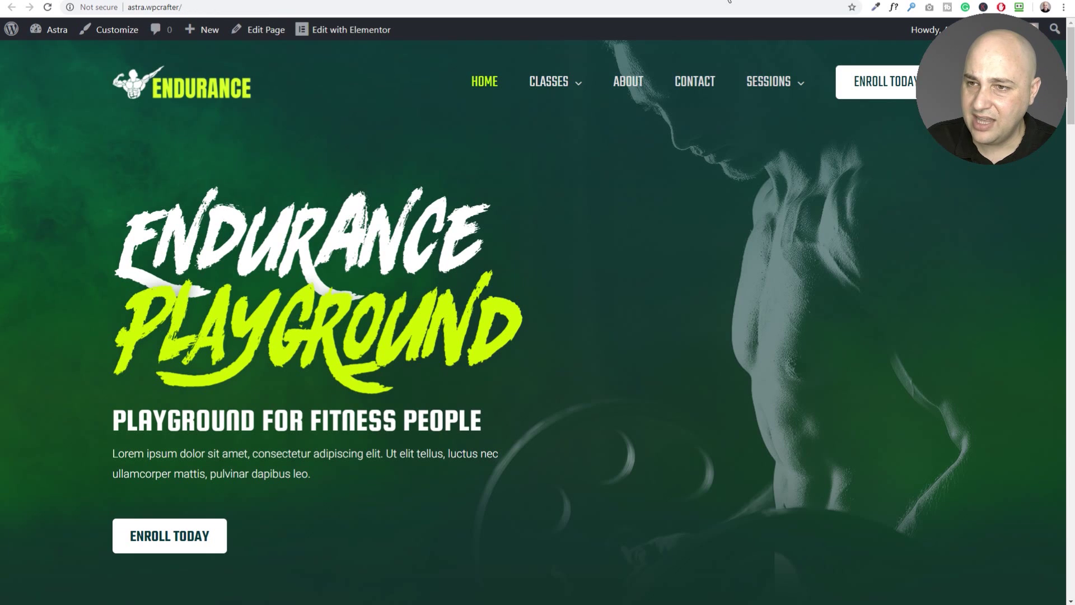
{"action": "key", "text": "F5"}
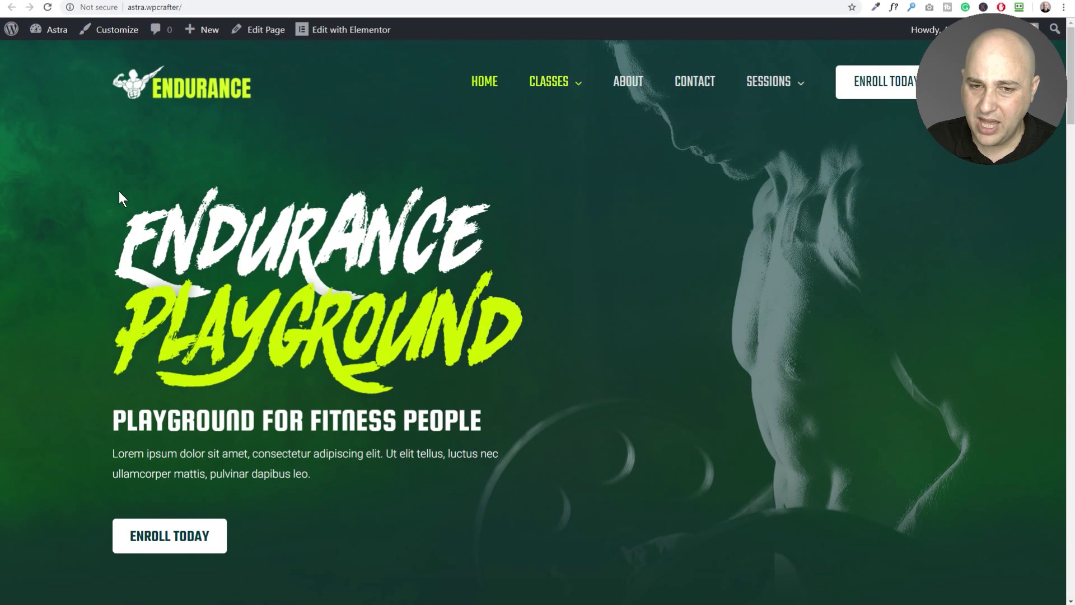
{"action": "mouse_move", "coordinate": [813, 81]}
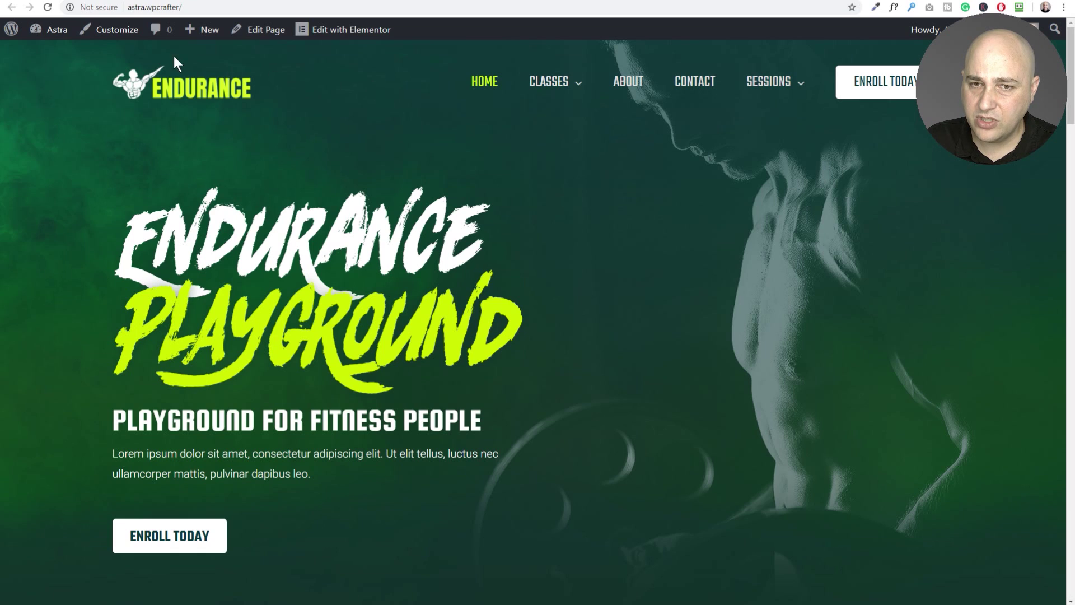
Step: Open the site in the Customizer, switch the preview to mobile, and expand the mobile navigation menu
{"action": "left_click", "coordinate": [112, 30]}
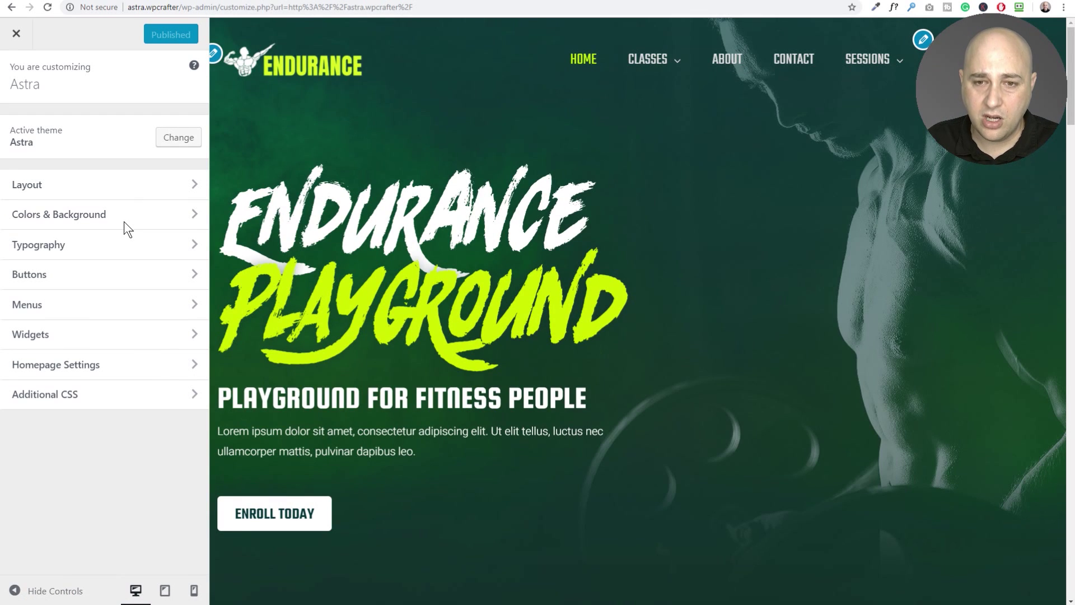
{"action": "left_click", "coordinate": [194, 592]}
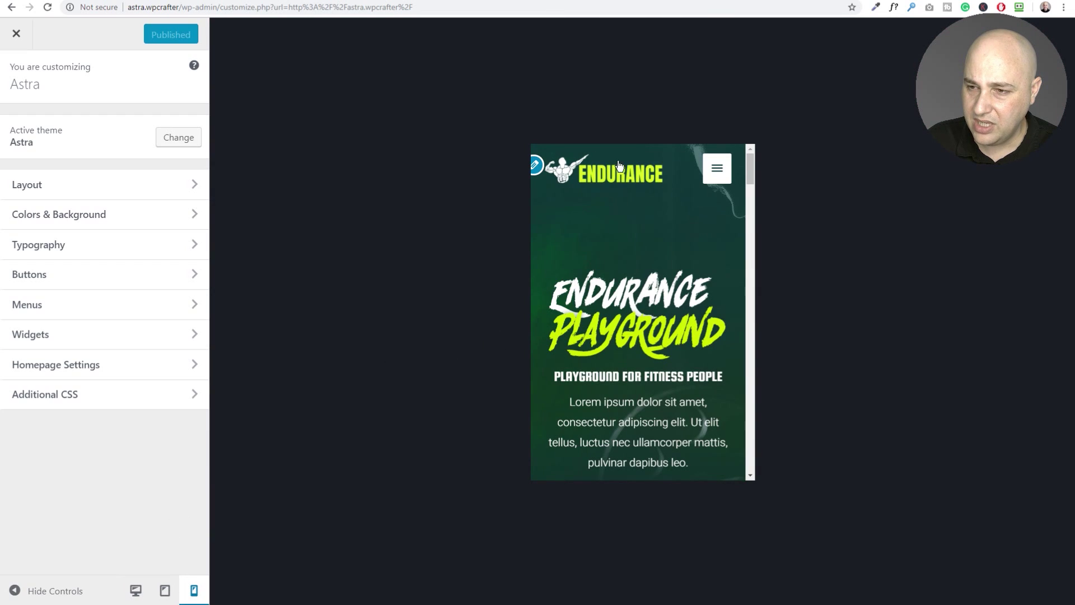
{"action": "left_click", "coordinate": [720, 169]}
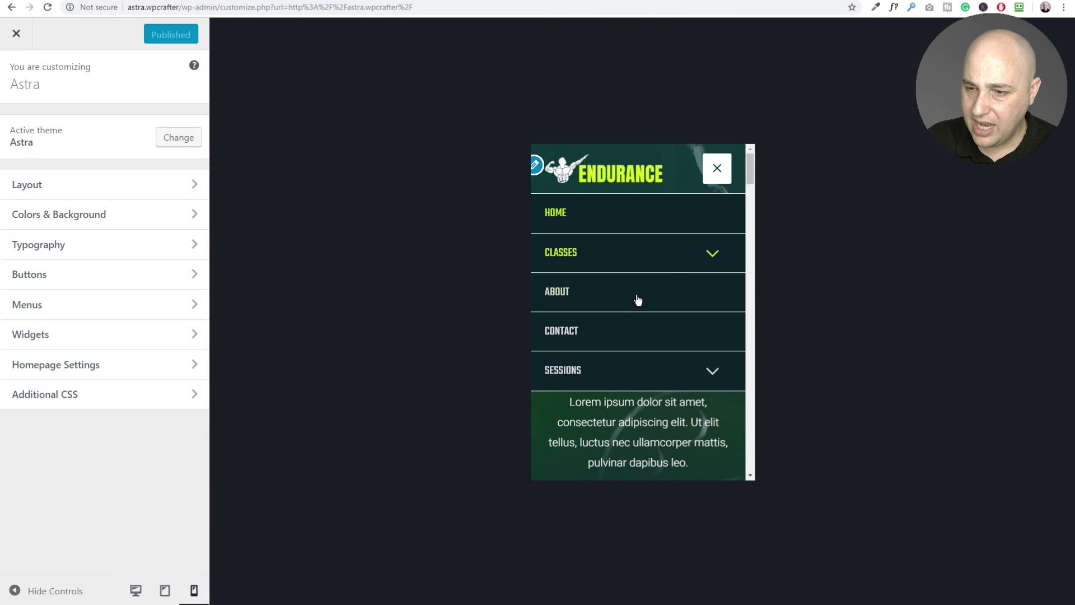
Step: Expand Classes in the mobile menu and examine how its mega menu content is laid out
{"action": "left_click", "coordinate": [711, 252]}
{"action": "scroll", "coordinate": [682, 317], "scroll_direction": "down", "scroll_amount": 2}
{"action": "scroll", "coordinate": [681, 312], "scroll_direction": "down", "scroll_amount": 5}
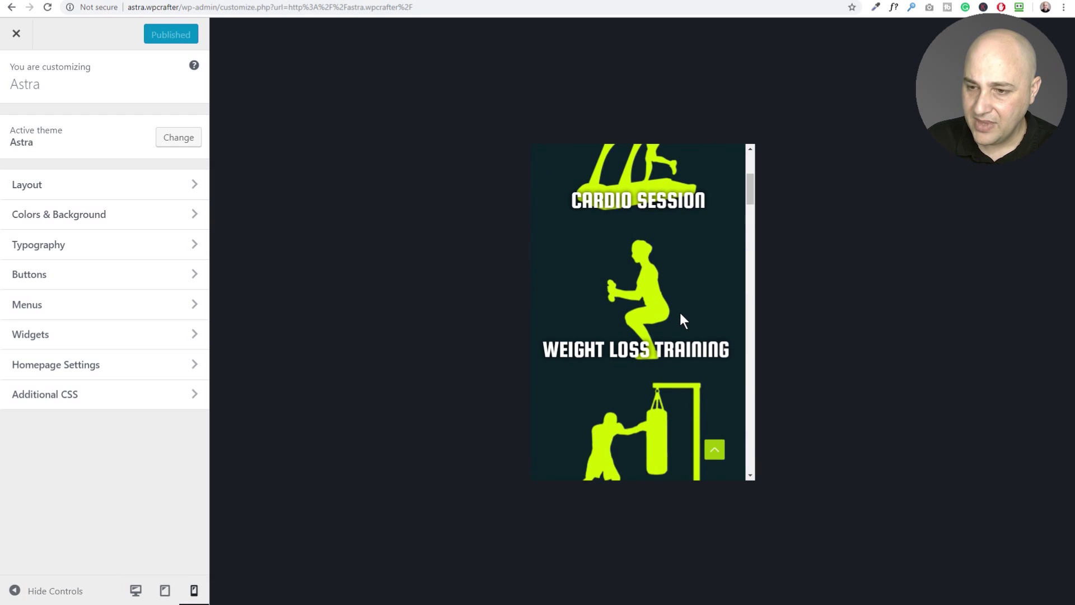
{"action": "scroll", "coordinate": [673, 307], "scroll_direction": "up", "scroll_amount": 4}
{"action": "scroll", "coordinate": [673, 305], "scroll_direction": "up", "scroll_amount": 3}
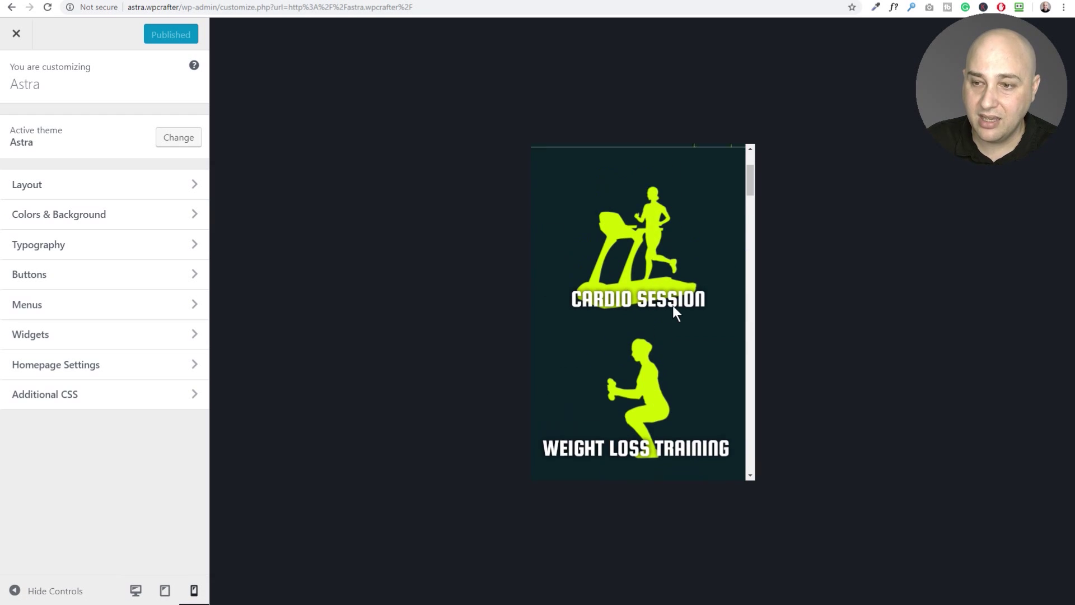
{"action": "scroll", "coordinate": [666, 314], "scroll_direction": "down", "scroll_amount": 2}
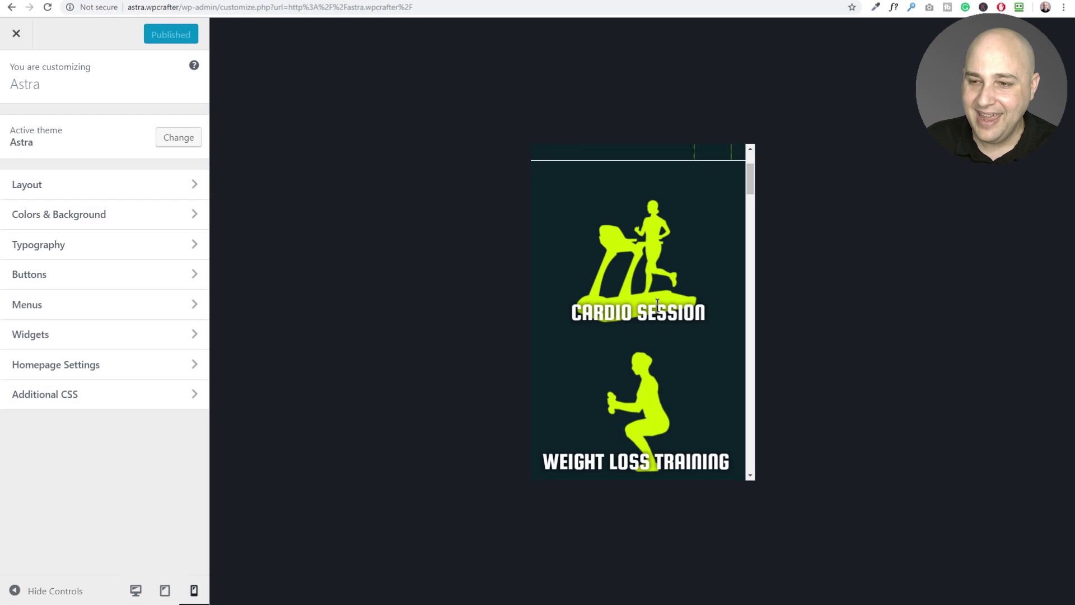
{"action": "scroll", "coordinate": [658, 304], "scroll_direction": "down", "scroll_amount": 5}
{"action": "scroll", "coordinate": [657, 305], "scroll_direction": "up", "scroll_amount": 5}
{"action": "scroll", "coordinate": [657, 305], "scroll_direction": "up", "scroll_amount": 2}
{"action": "scroll", "coordinate": [658, 305], "scroll_direction": "down", "scroll_amount": 2}
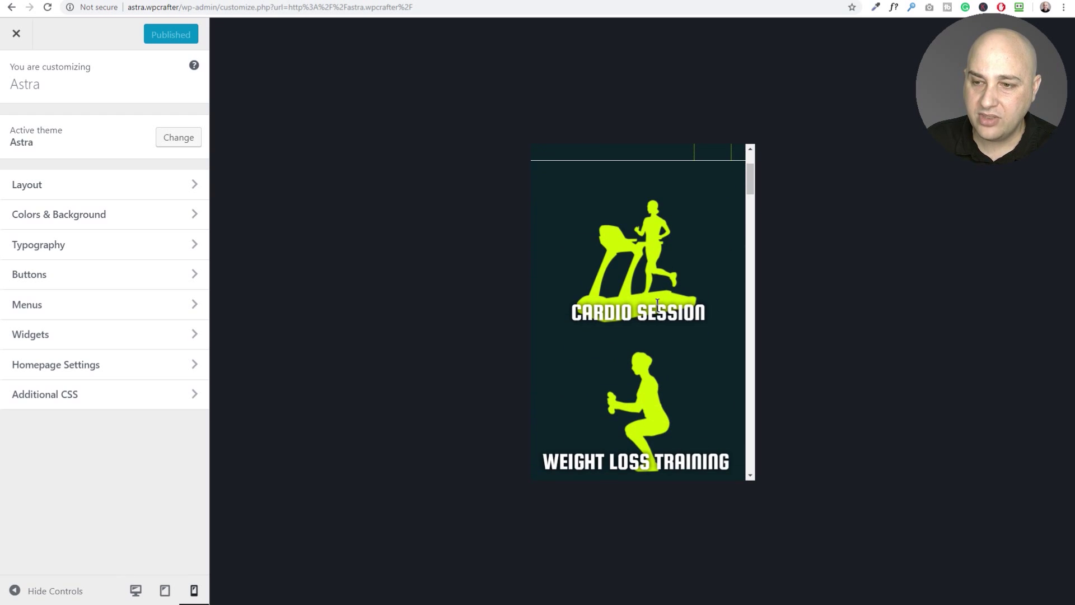
{"action": "scroll", "coordinate": [657, 304], "scroll_direction": "up", "scroll_amount": 2}
{"action": "scroll", "coordinate": [657, 305], "scroll_direction": "up", "scroll_amount": 1}
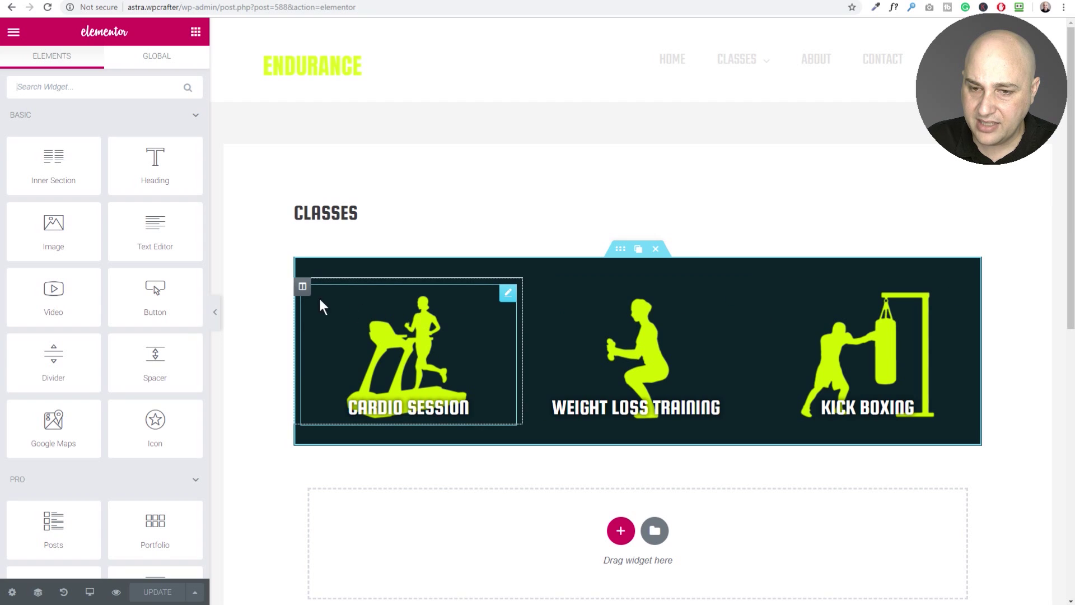
Step: Set the Cardio Session column's mobile width to 33.3% in the Classes template
{"action": "left_click", "coordinate": [302, 287]}
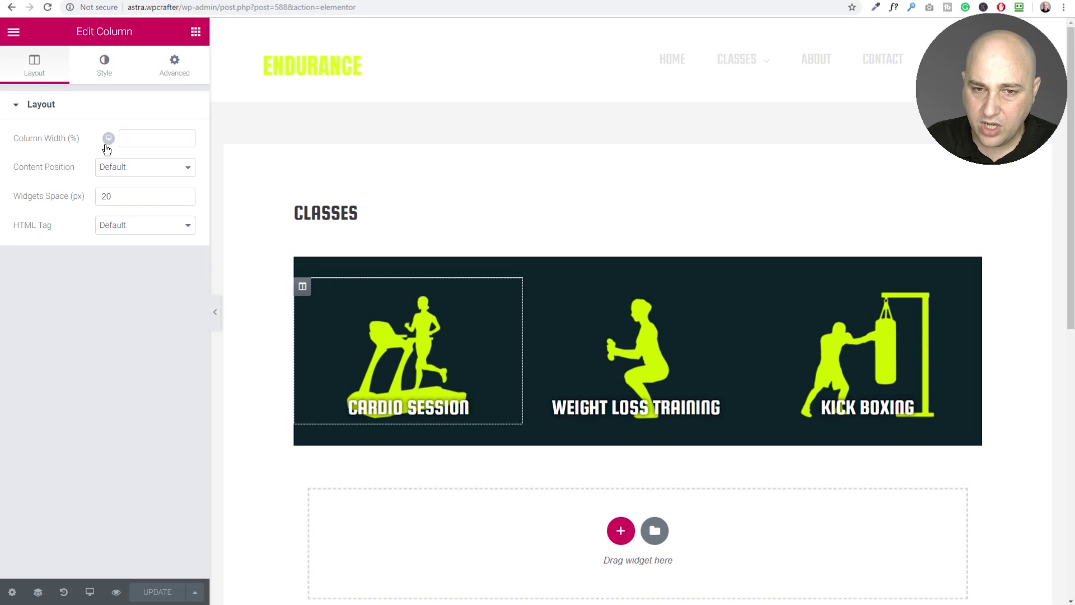
{"action": "mouse_move", "coordinate": [108, 144]}
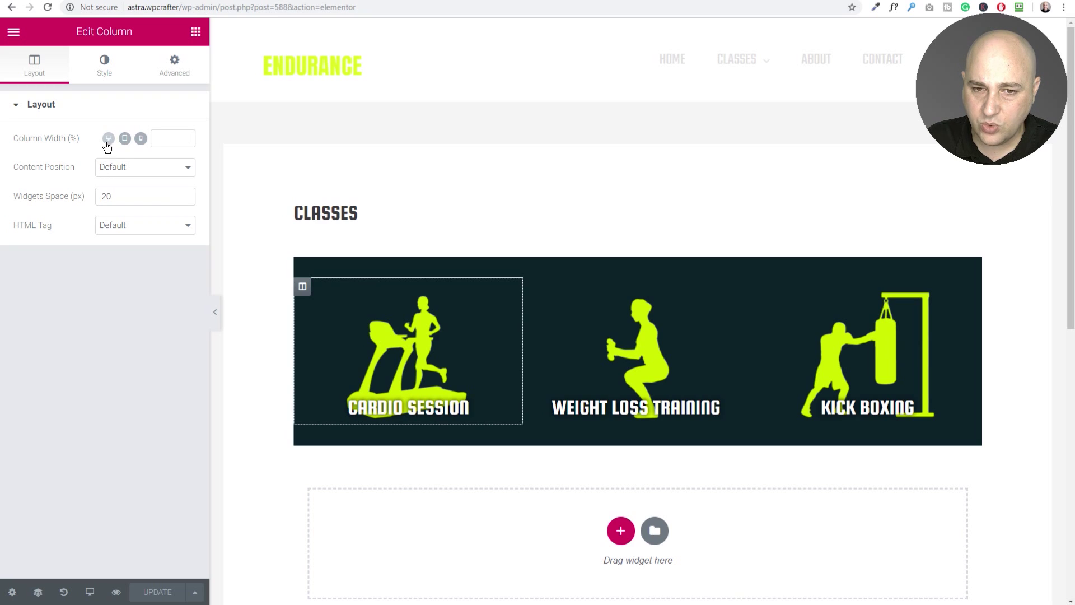
{"action": "left_click", "coordinate": [141, 140]}
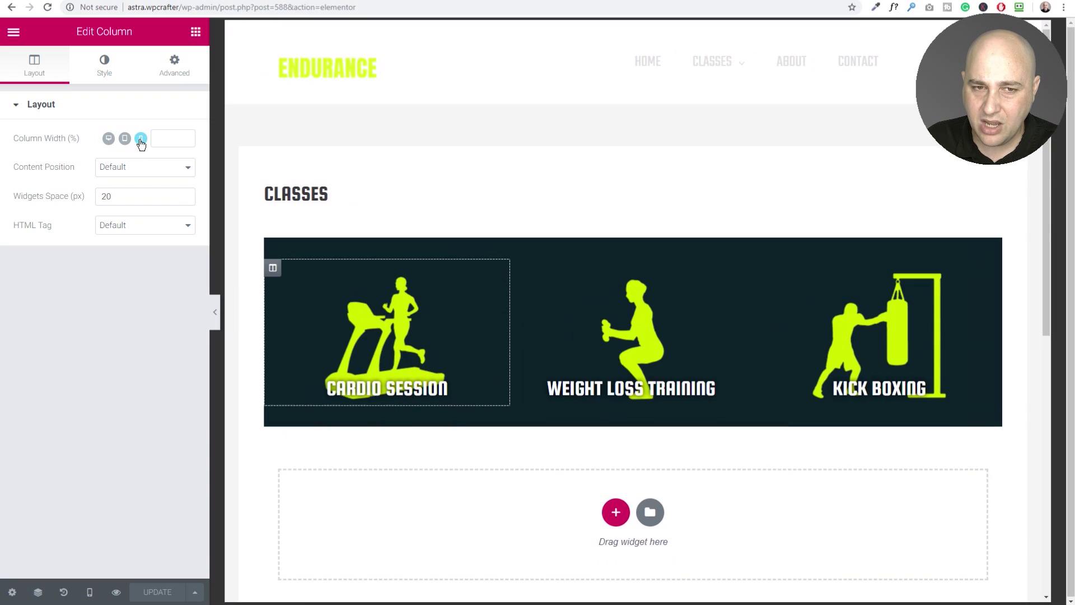
{"action": "left_click", "coordinate": [167, 139]}
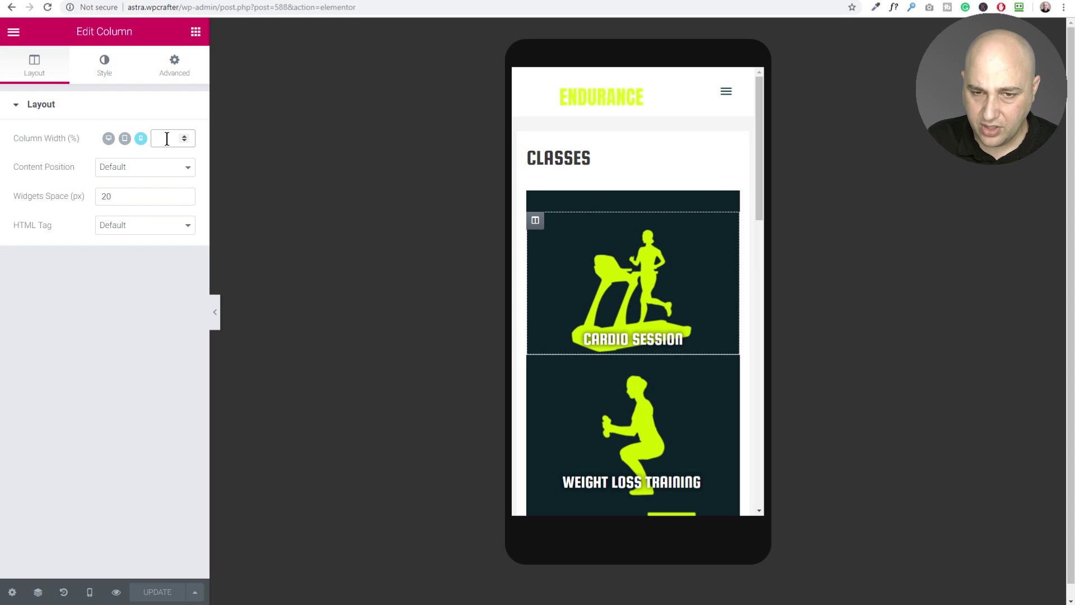
{"action": "type", "text": "33.3"}
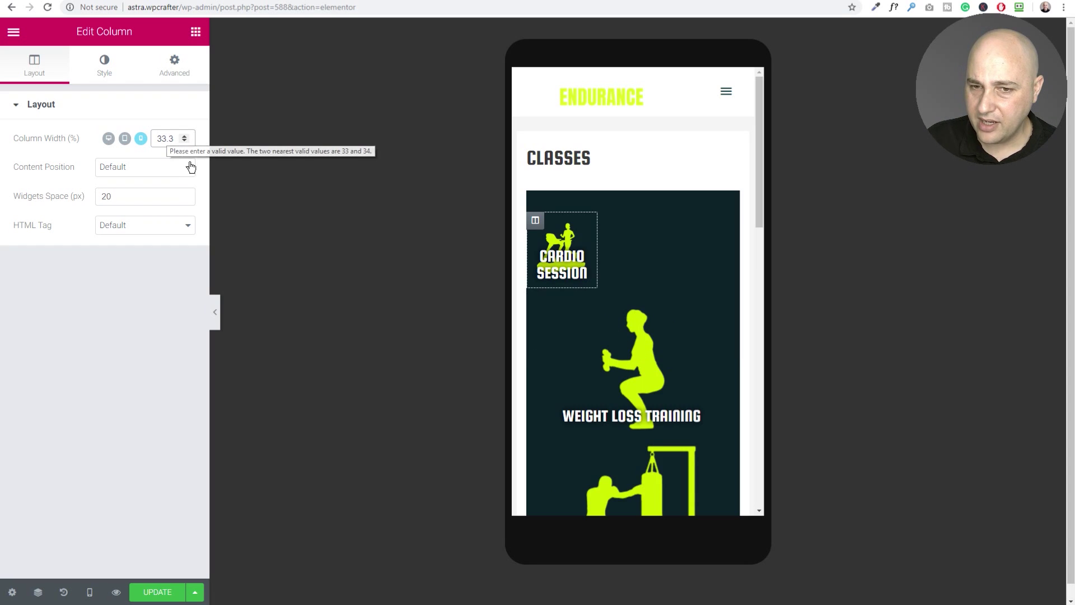
Step: Set the Weight Loss Training column's mobile width to 33.3%
{"action": "left_click", "coordinate": [536, 298]}
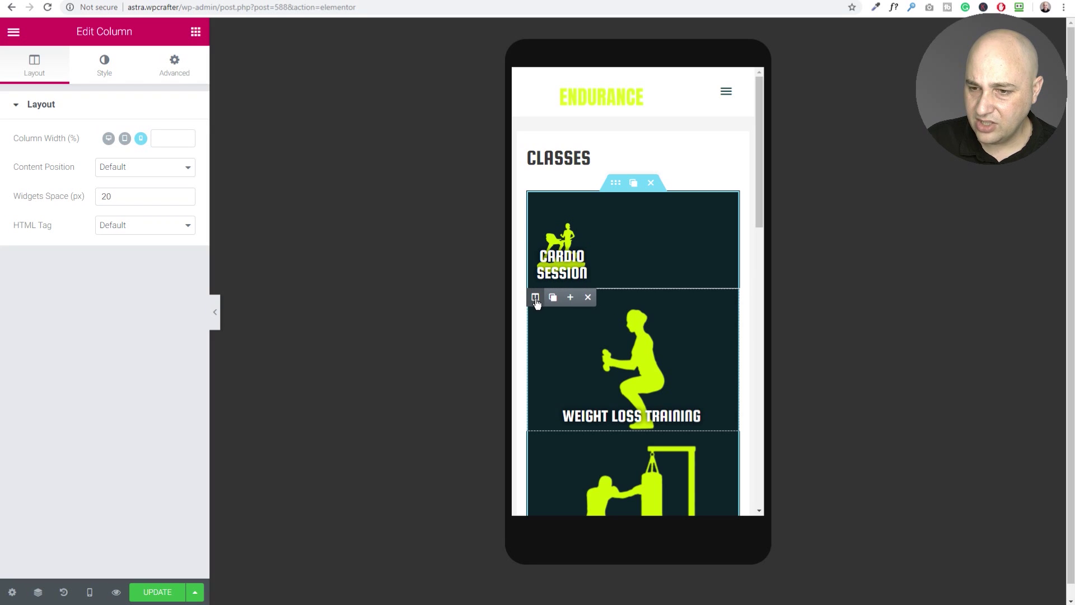
{"action": "left_click", "coordinate": [170, 139]}
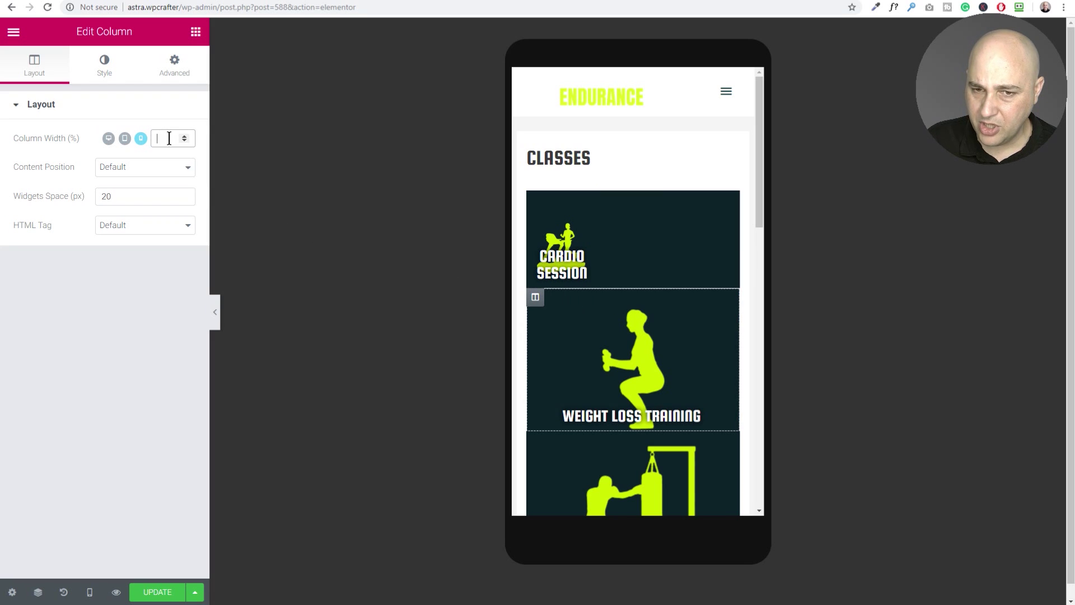
{"action": "type", "text": "33.3"}
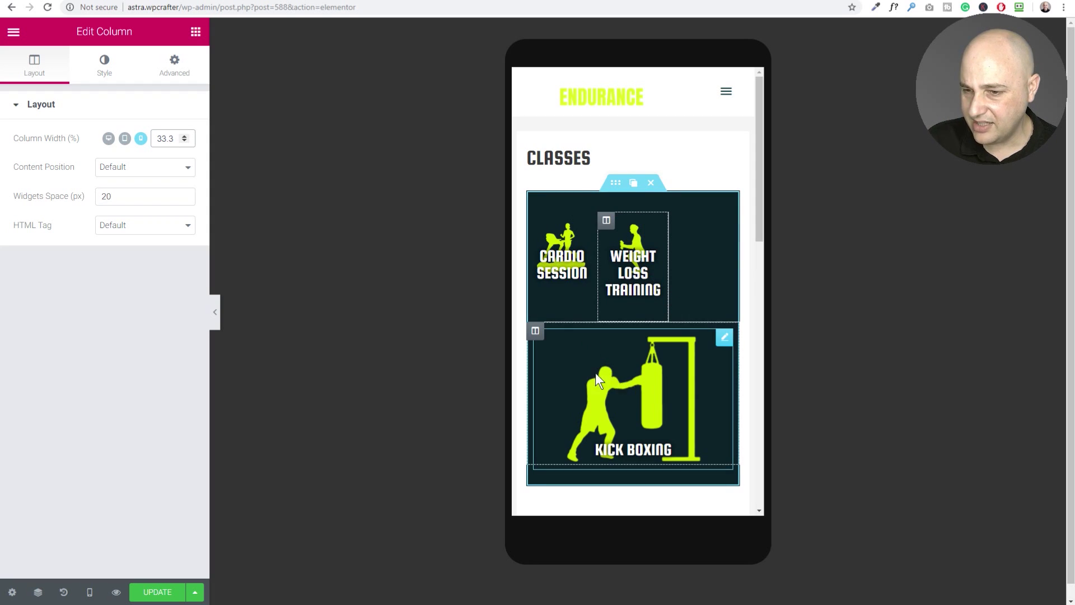
Step: Set the Kick Boxing column's mobile width to 33.3%
{"action": "left_click", "coordinate": [536, 331]}
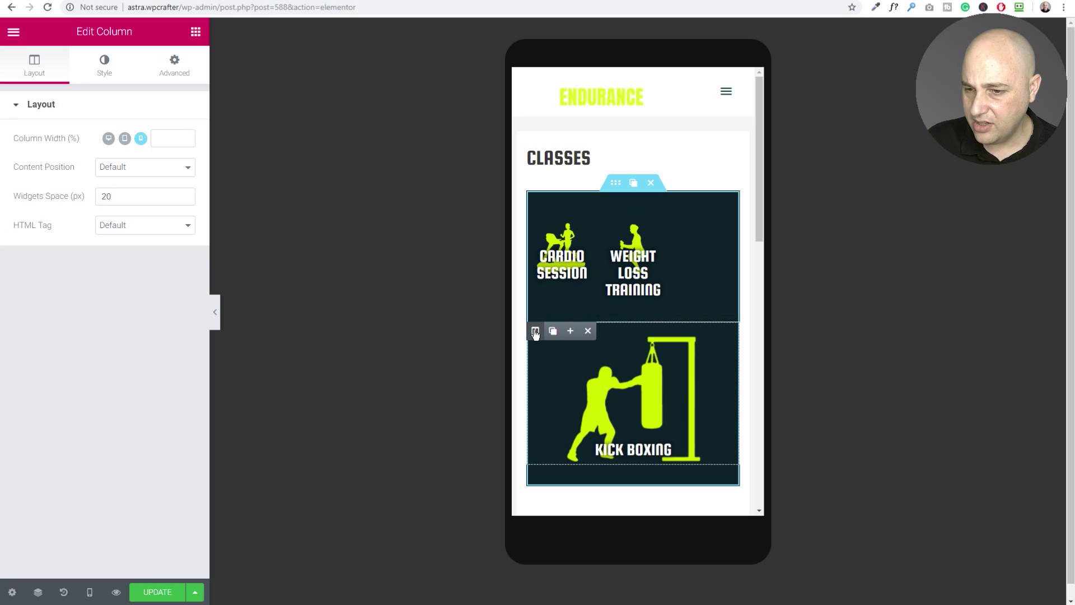
{"action": "left_click", "coordinate": [168, 139]}
{"action": "type", "text": "33"}
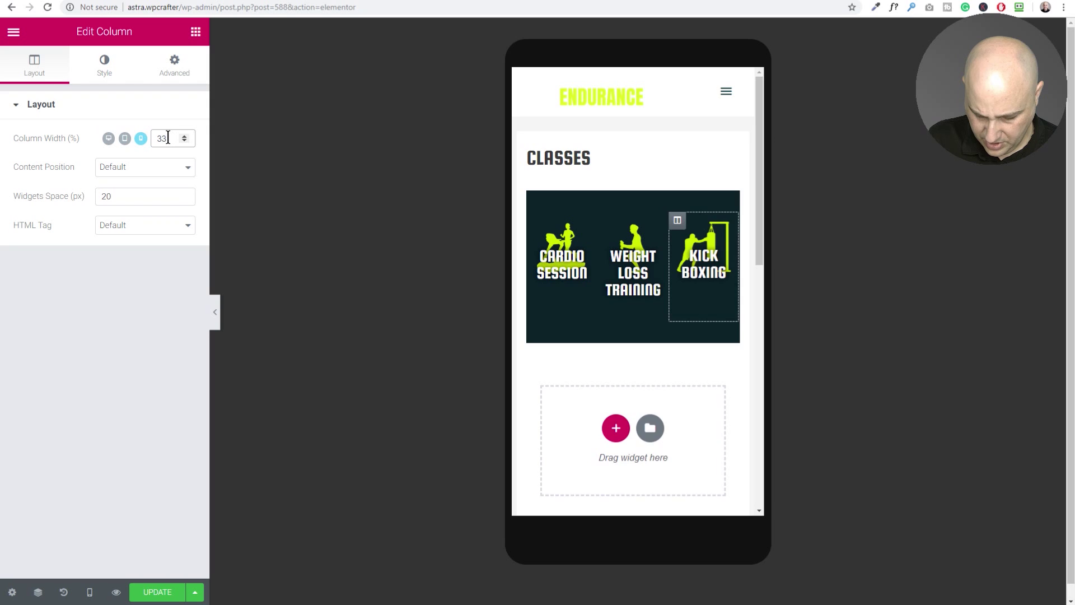
{"action": "key", "text": "BackSpace"}
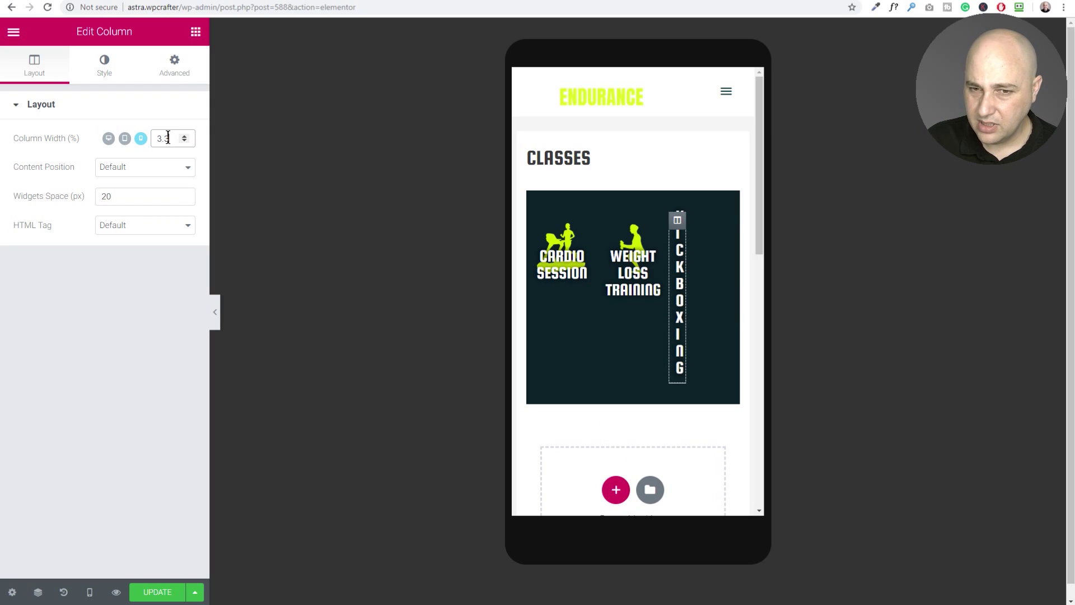
{"action": "type", "text": "3.3"}
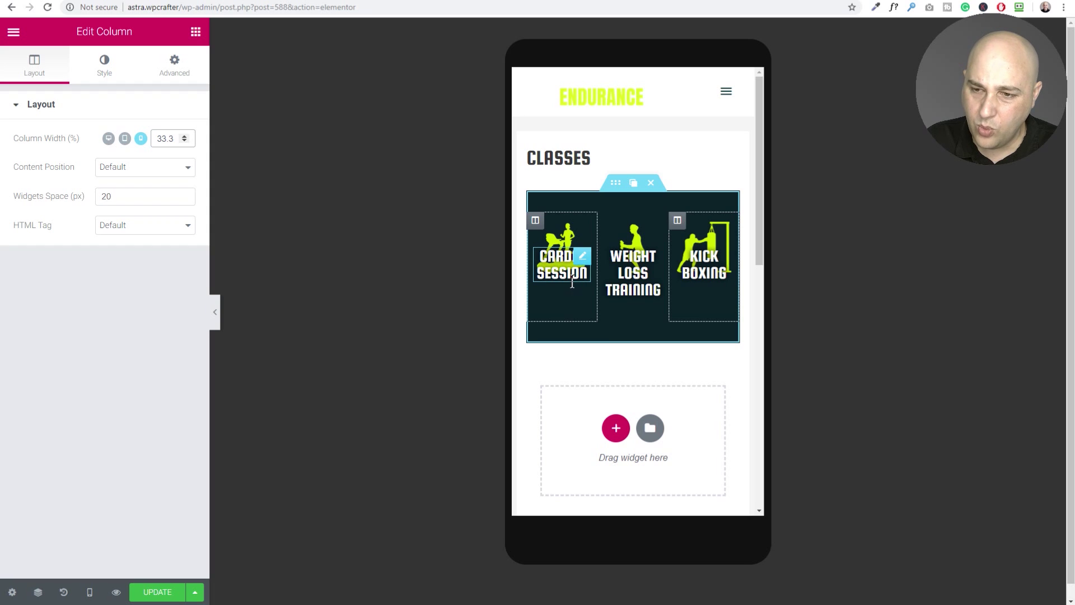
Step: Set the Cardio Session heading's mobile font size to 18 px
{"action": "left_click", "coordinate": [555, 268]}
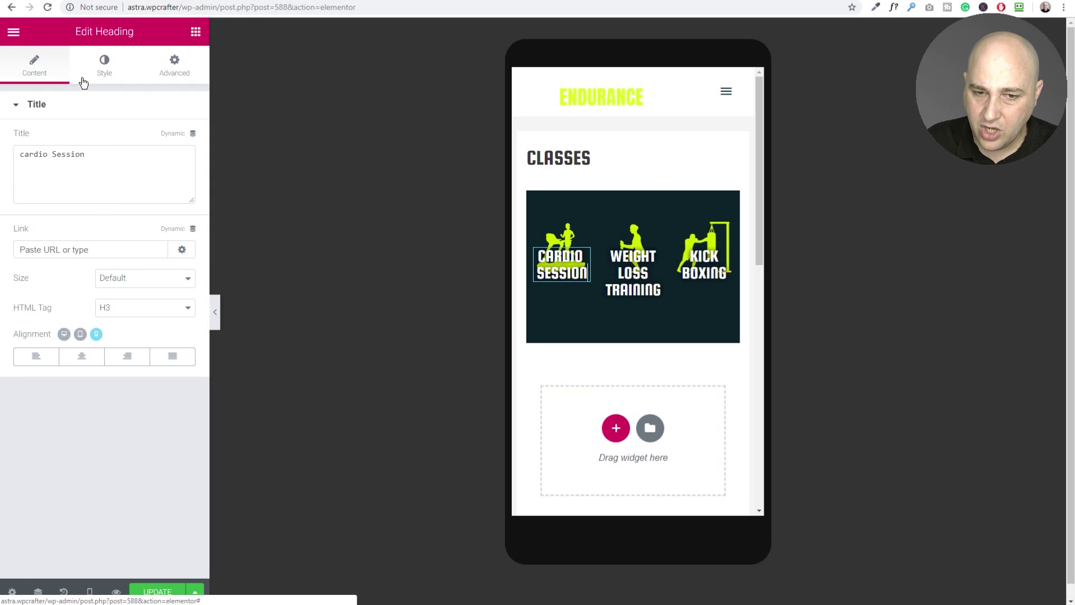
{"action": "left_click", "coordinate": [99, 72]}
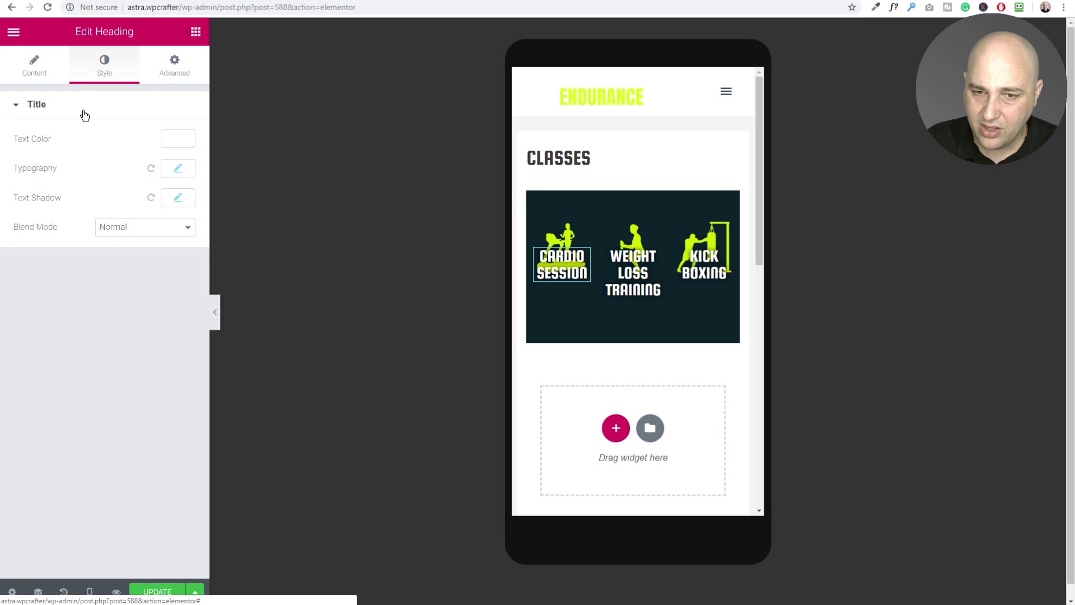
{"action": "left_click", "coordinate": [178, 171]}
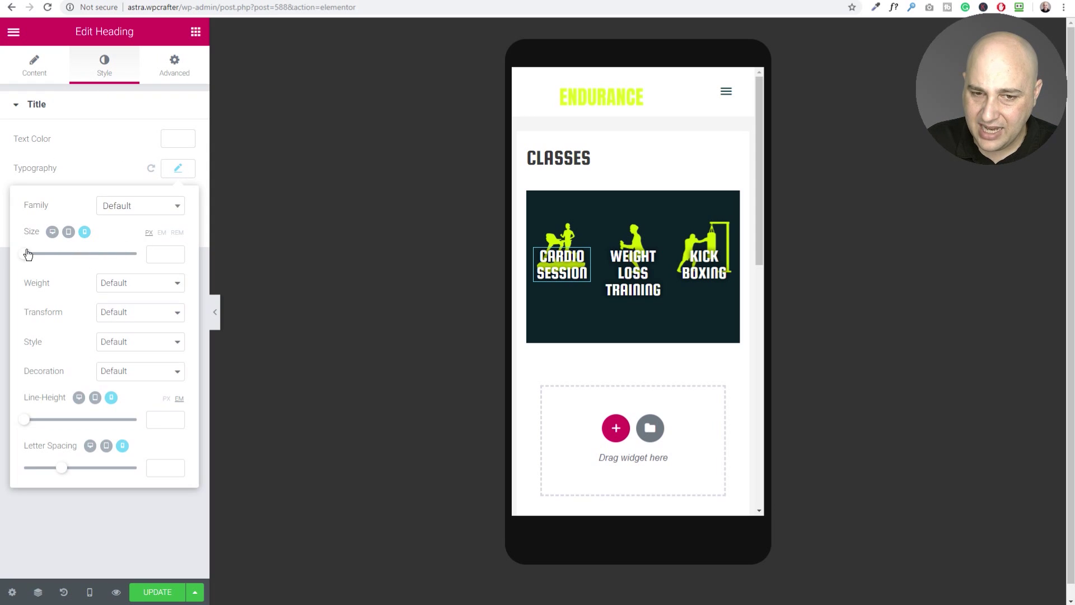
{"action": "left_click_drag", "start_coordinate": [29, 254], "coordinate": [37, 256]}
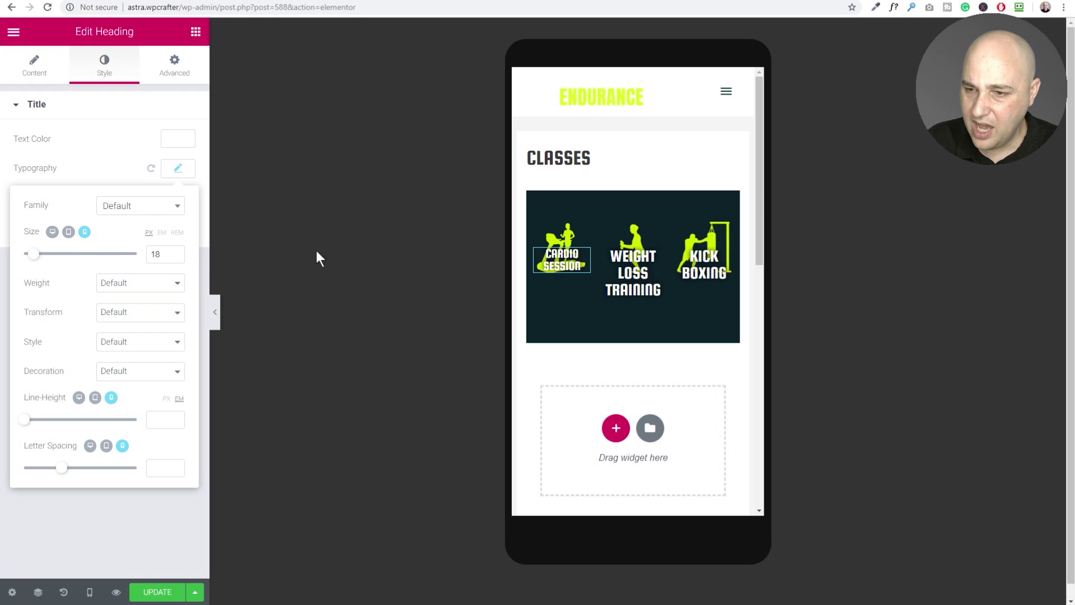
Step: Copy the Cardio Session heading and paste its style onto the Weight Loss Training and Kick Boxing headings
{"action": "left_click", "coordinate": [637, 264]}
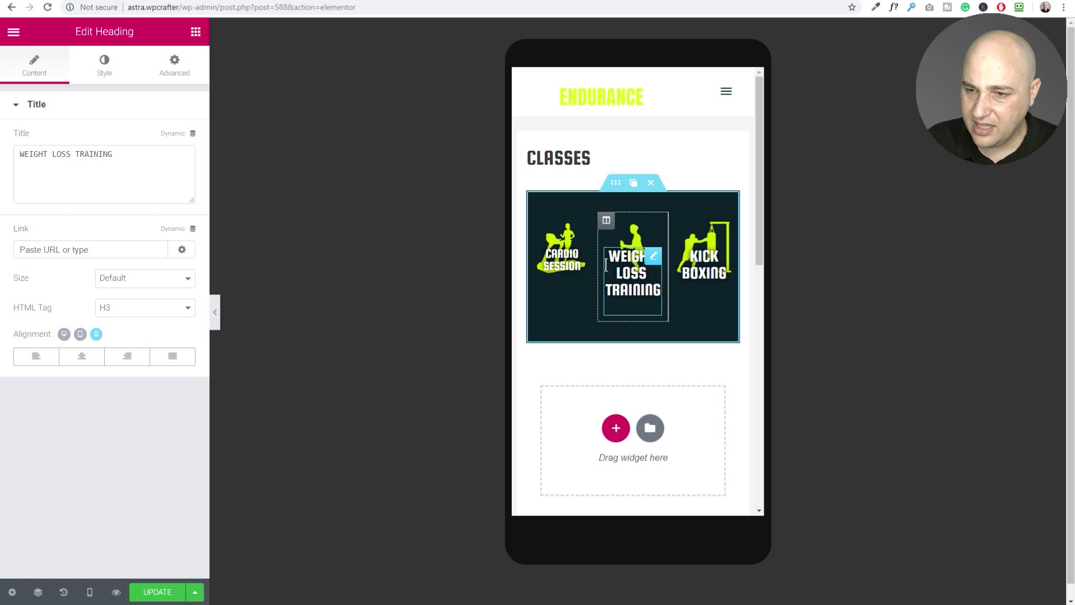
{"action": "left_click", "coordinate": [538, 262]}
{"action": "right_click", "coordinate": [538, 259]}
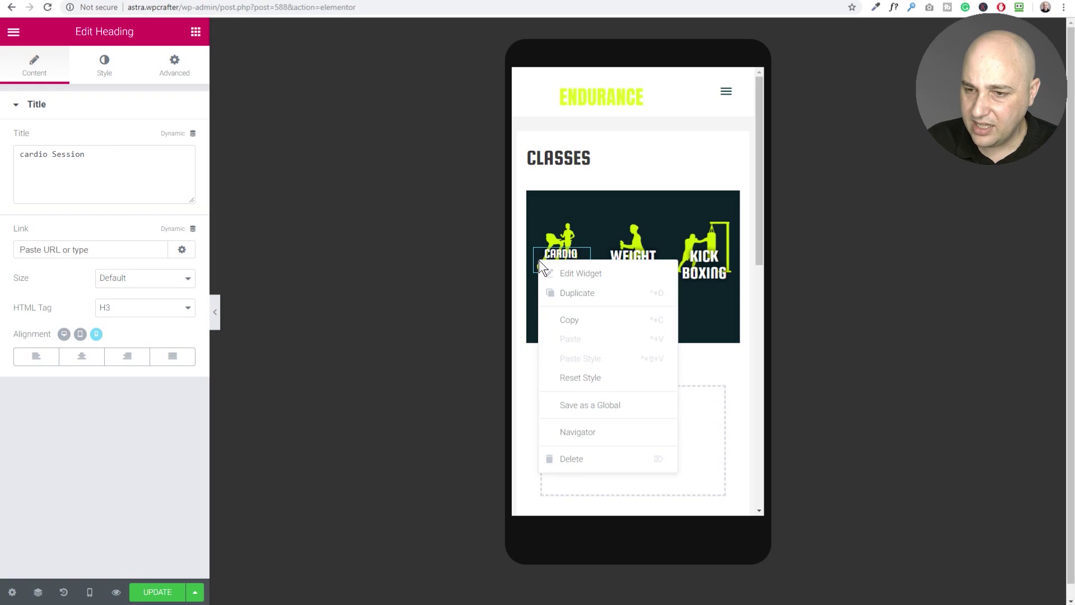
{"action": "left_click", "coordinate": [569, 331]}
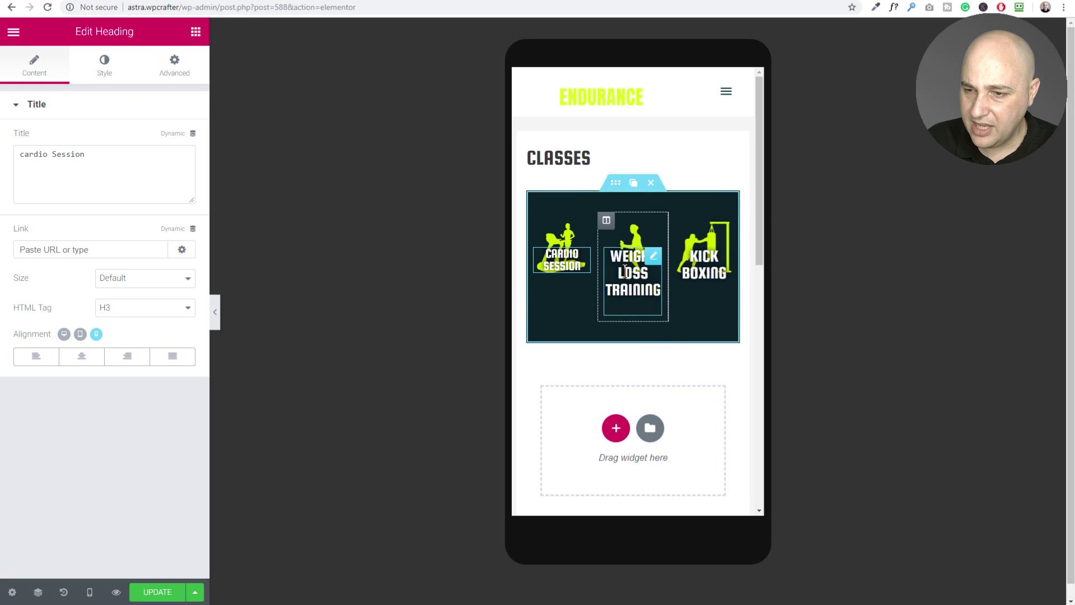
{"action": "right_click", "coordinate": [624, 271]}
{"action": "left_click", "coordinate": [658, 371]}
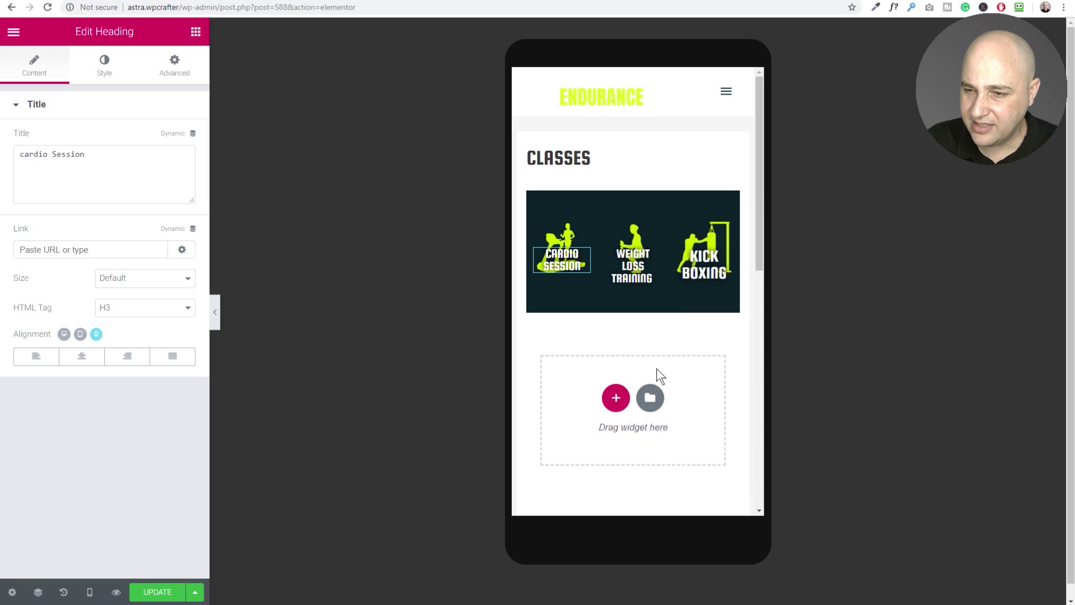
{"action": "right_click", "coordinate": [702, 263]}
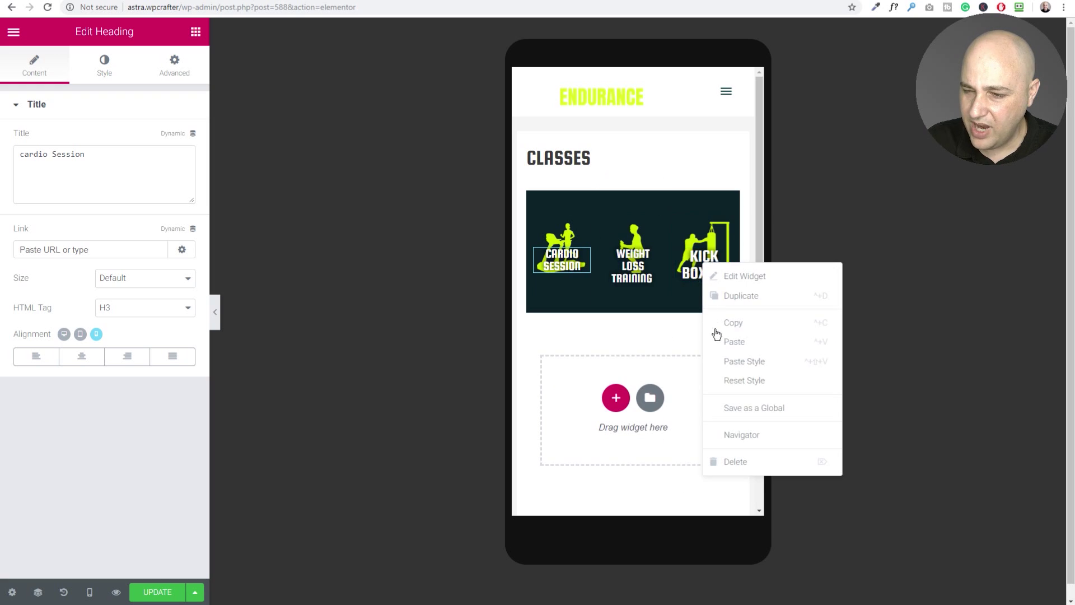
{"action": "left_click", "coordinate": [730, 361]}
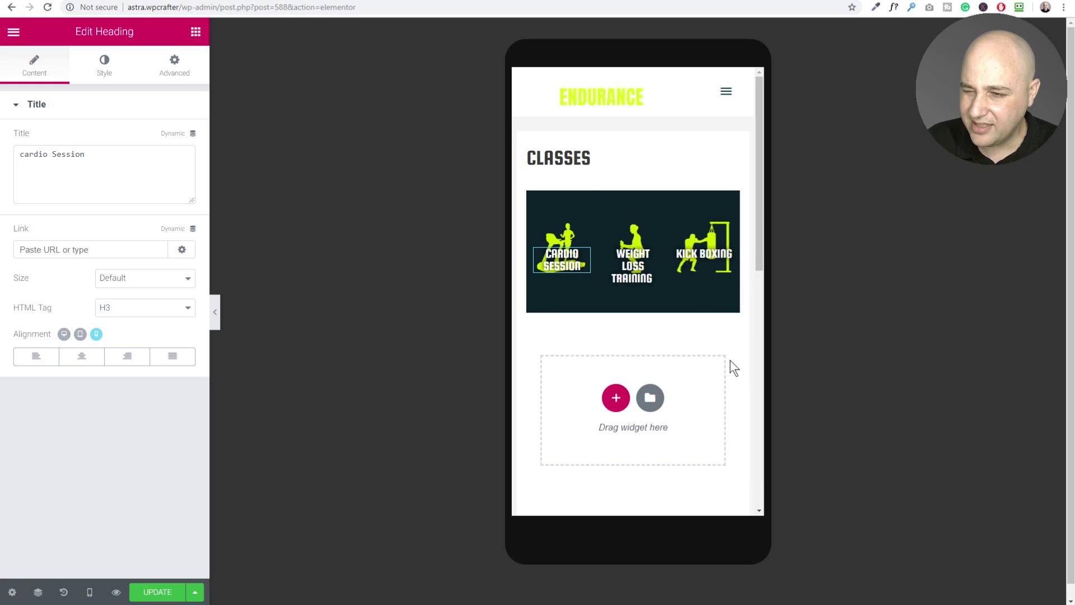
Step: Set the Kick Boxing heading's mobile font size to 20 px in its typography settings
{"action": "left_click", "coordinate": [696, 257]}
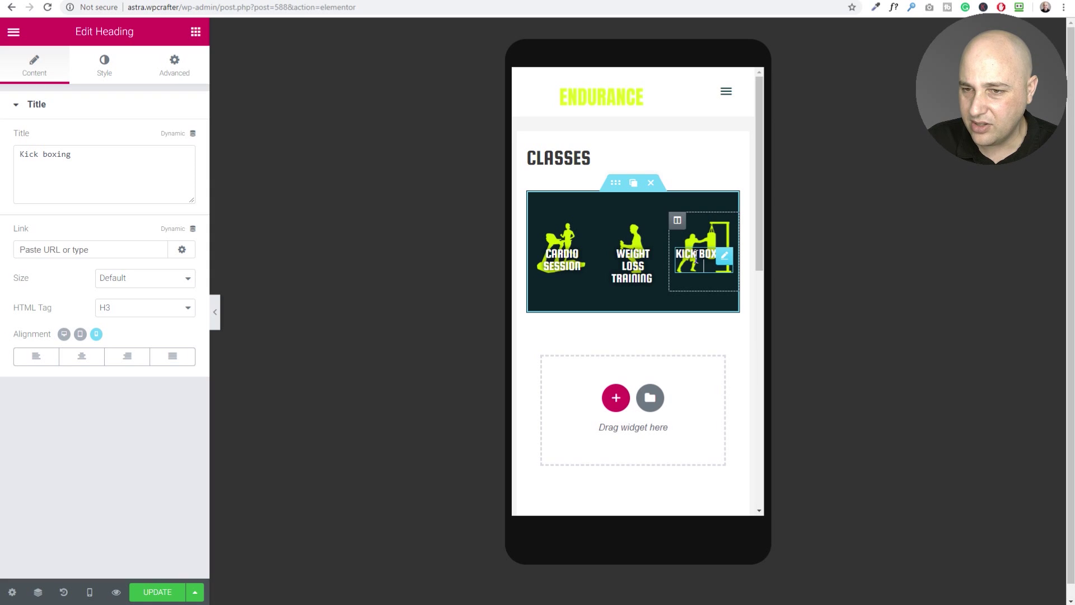
{"action": "left_click", "coordinate": [104, 66]}
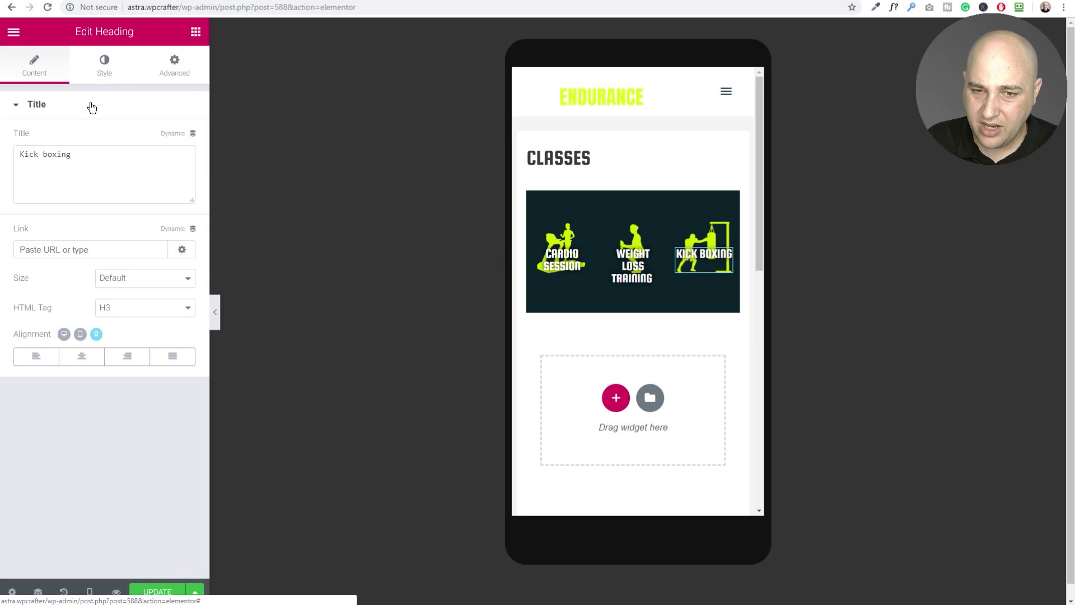
{"action": "left_click", "coordinate": [178, 168]}
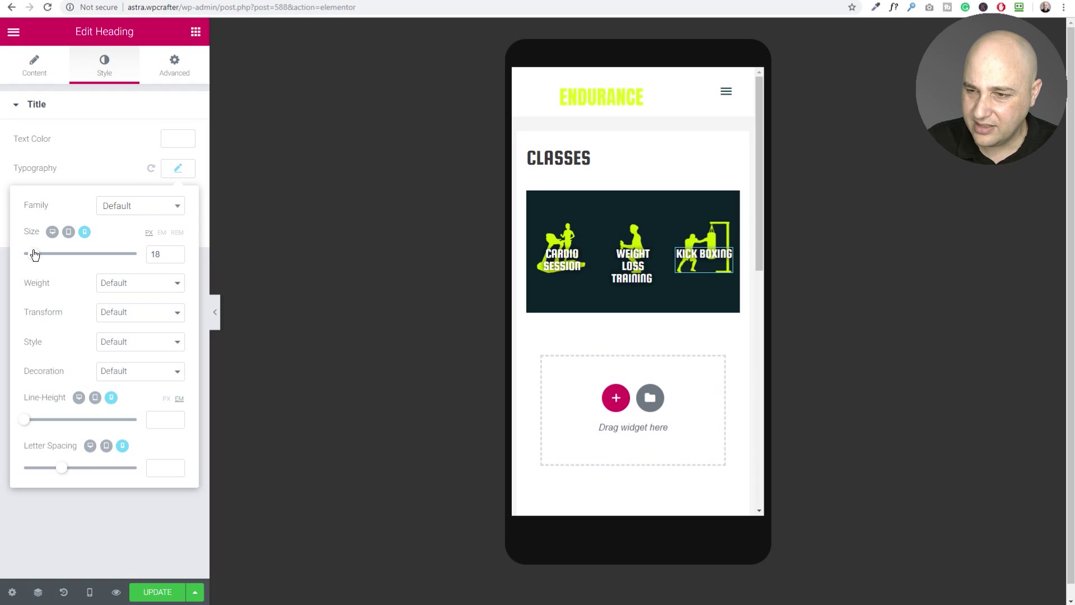
{"action": "left_click_drag", "start_coordinate": [34, 255], "coordinate": [37, 255]}
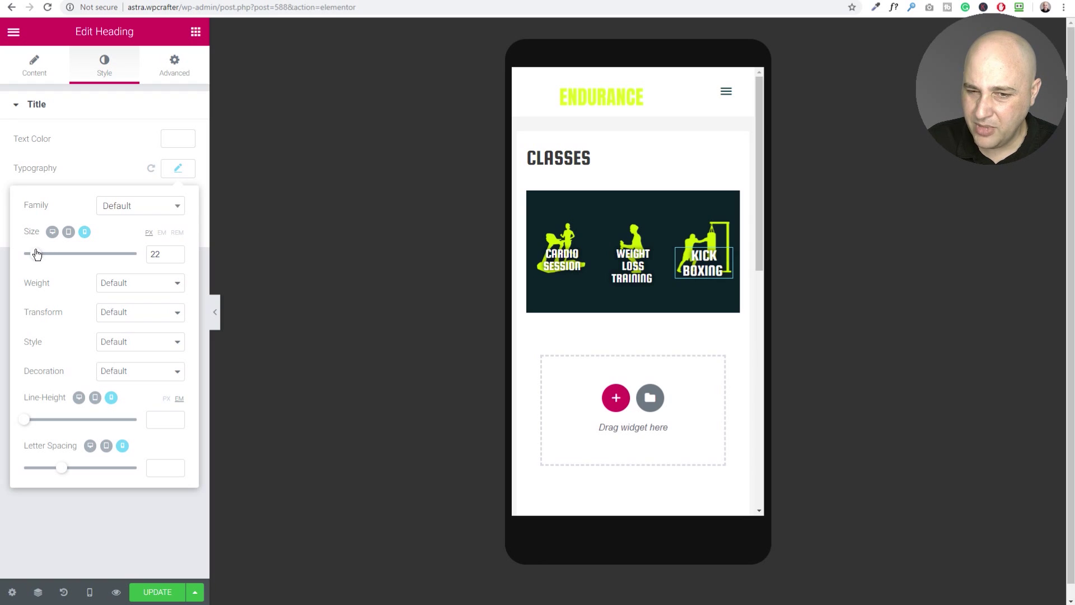
{"action": "left_click", "coordinate": [175, 256]}
{"action": "left_click", "coordinate": [175, 256]}
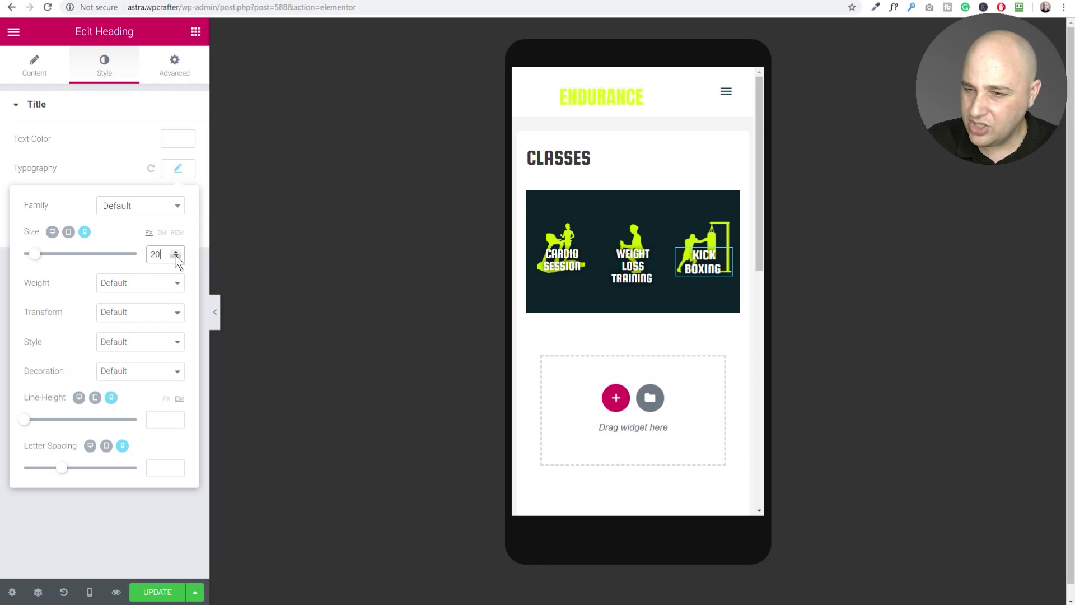
Step: Copy the Kick Boxing heading and paste its style onto the Weight Loss Training and Cardio Session headings
{"action": "right_click", "coordinate": [691, 262]}
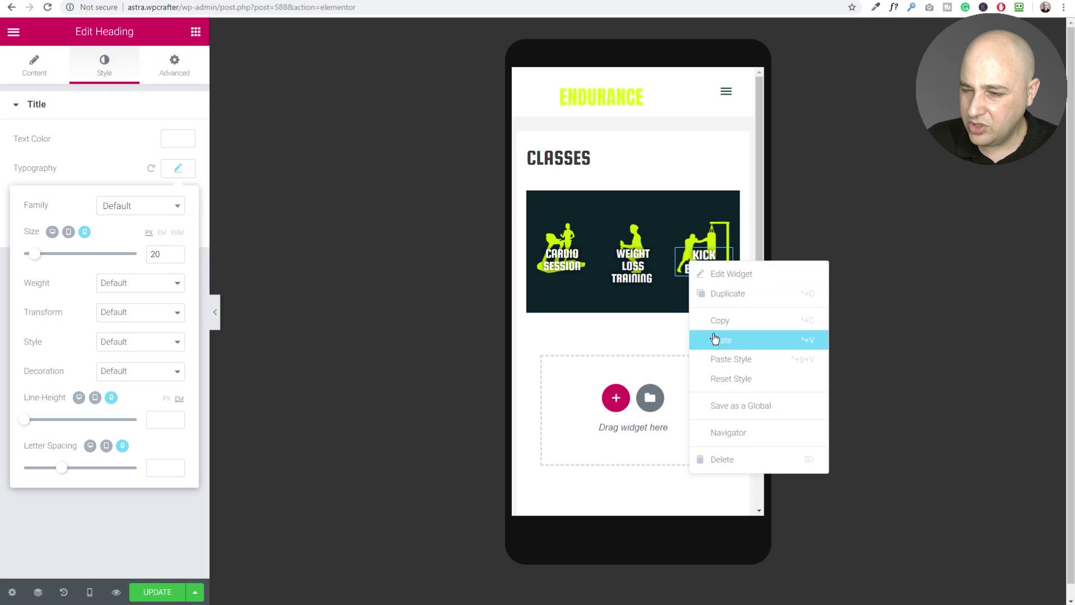
{"action": "left_click", "coordinate": [720, 320]}
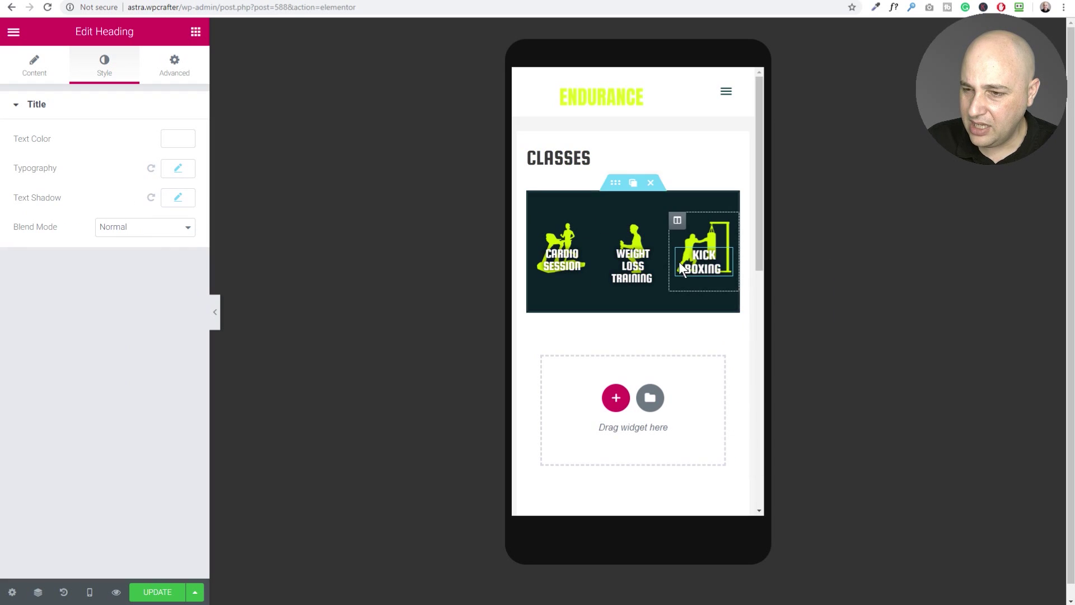
{"action": "right_click", "coordinate": [630, 267]}
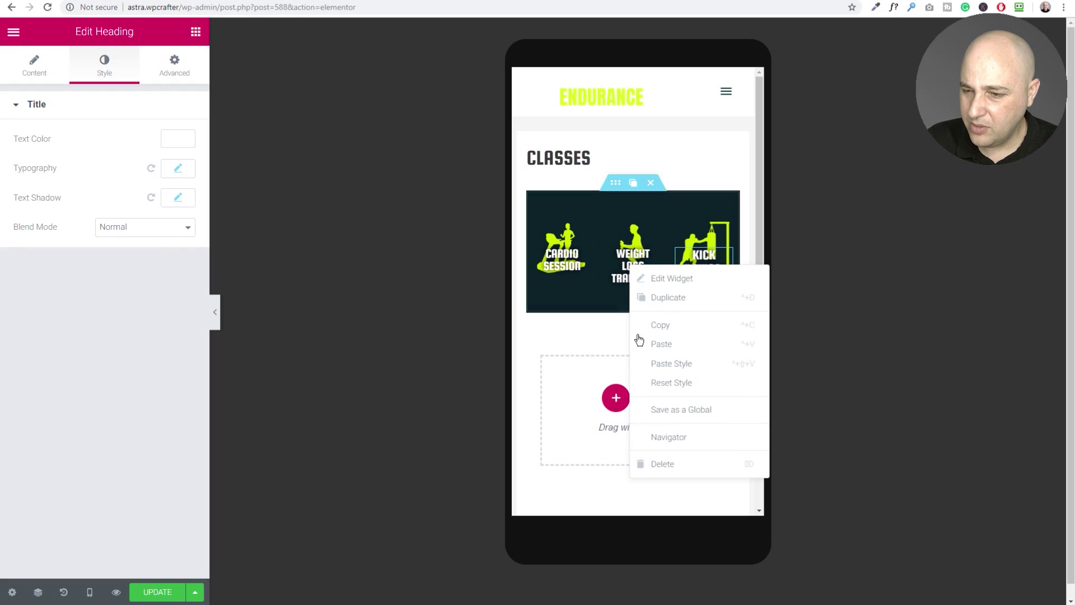
{"action": "left_click", "coordinate": [662, 368]}
{"action": "right_click", "coordinate": [568, 263]}
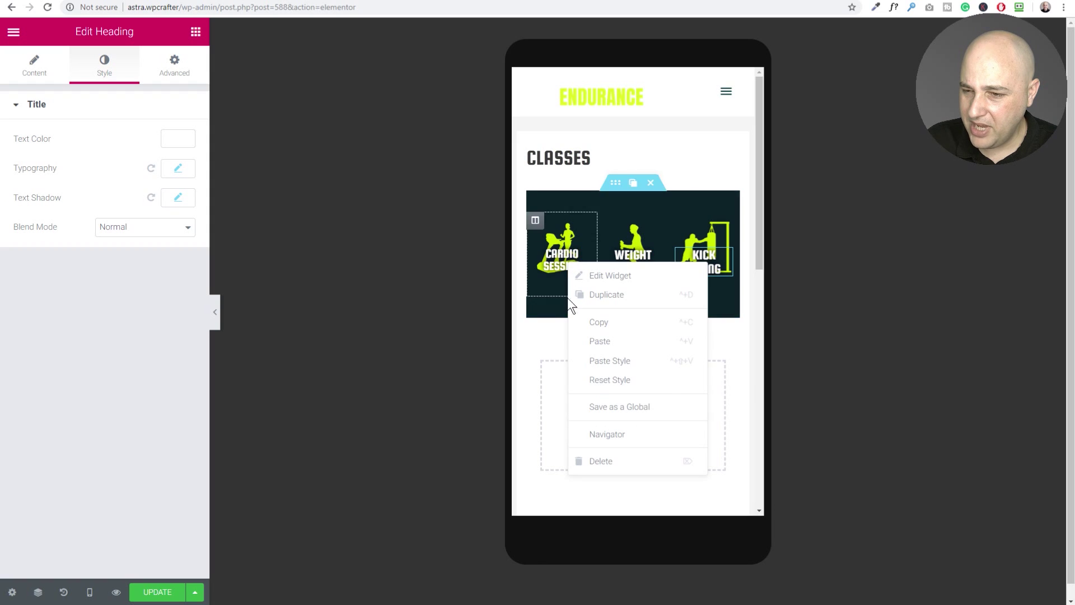
{"action": "left_click", "coordinate": [608, 362]}
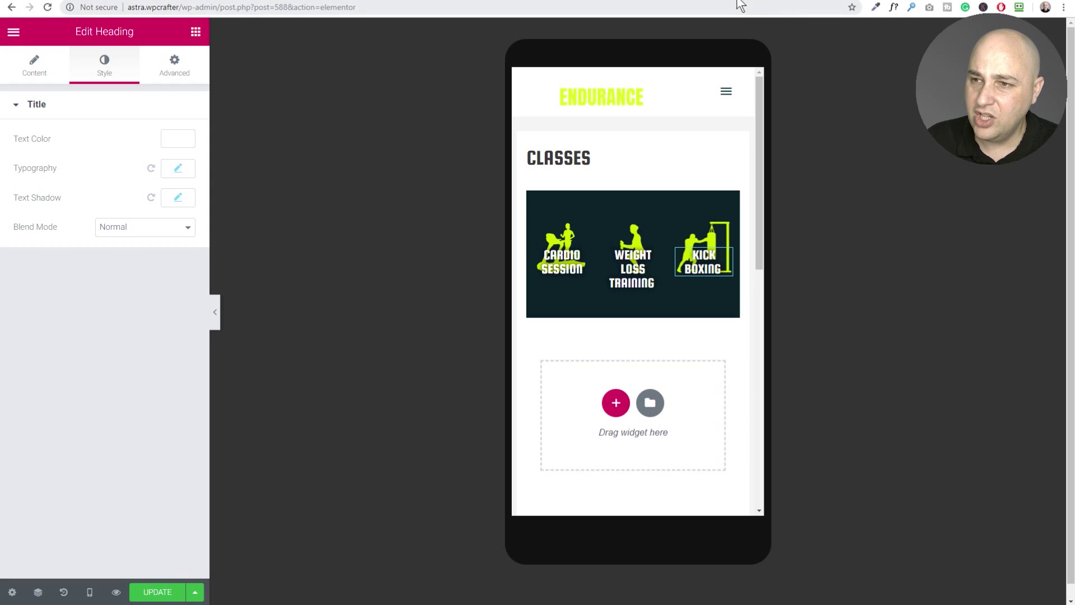
Step: Review the expanded Classes menu in the Customizer's mobile preview, and update the Classes template in Elementor
{"action": "key", "text": "ctrl+Tab"}
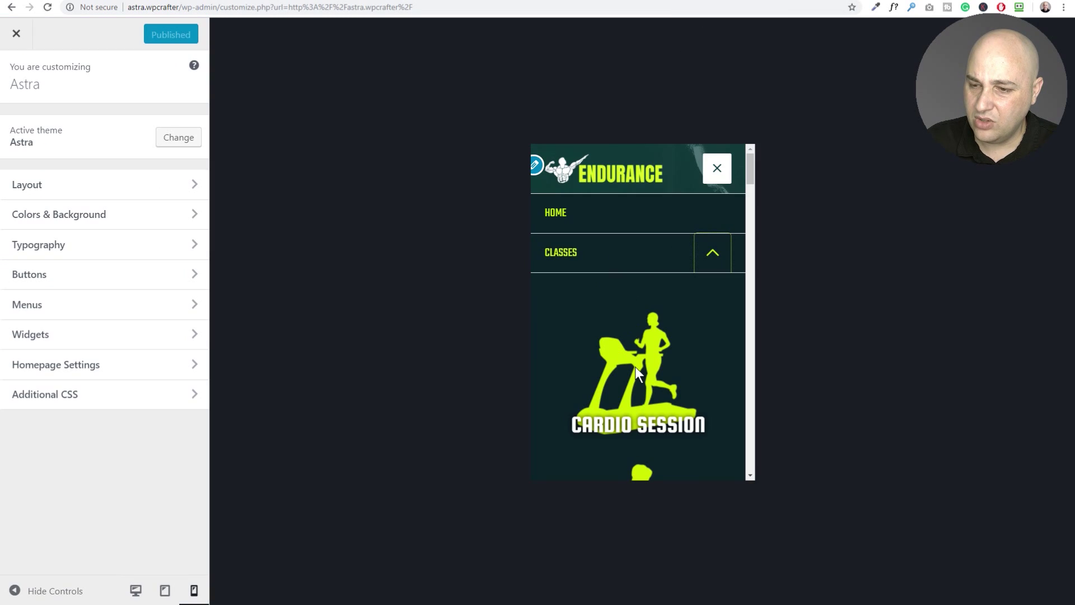
{"action": "scroll", "coordinate": [635, 366], "scroll_direction": "down", "scroll_amount": 10}
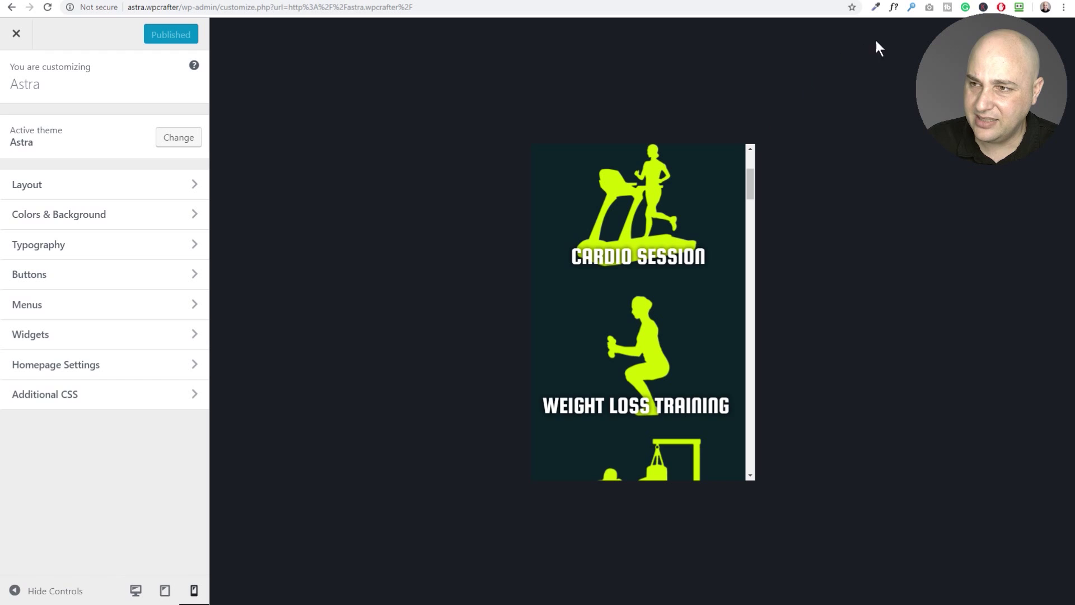
{"action": "key", "text": "ctrl+Tab"}
{"action": "left_click", "coordinate": [163, 589]}
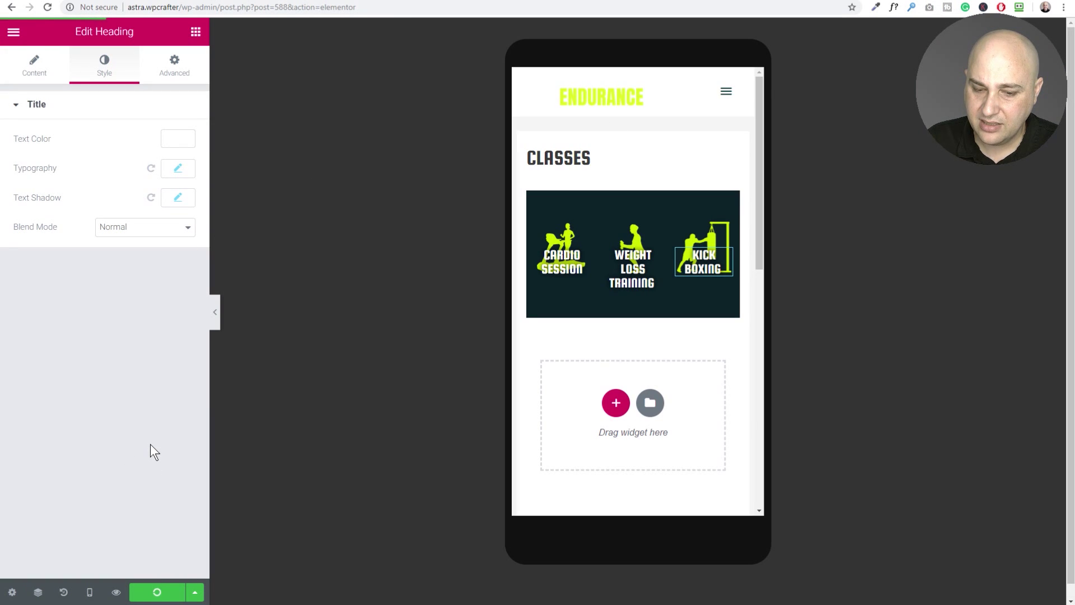
{"action": "left_click", "coordinate": [91, 593]}
{"action": "left_click", "coordinate": [73, 501]}
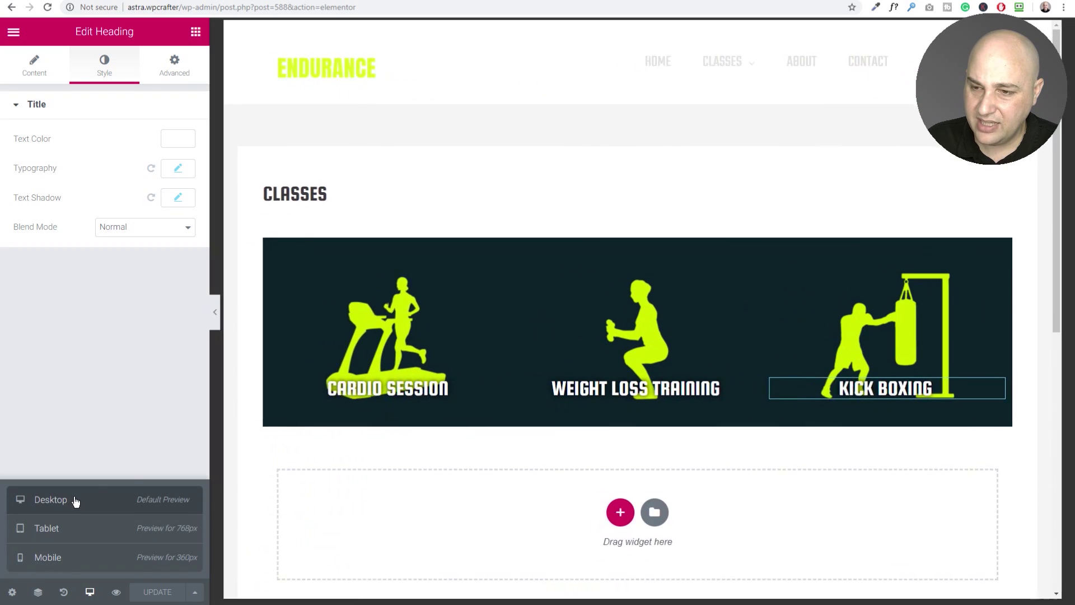
{"action": "left_click", "coordinate": [83, 569]}
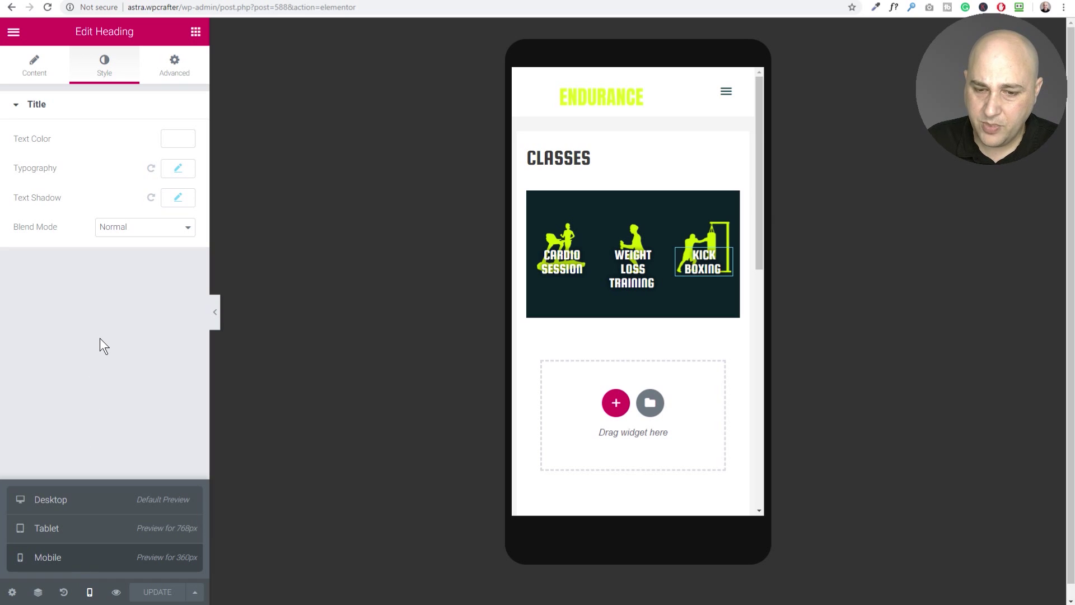
{"action": "left_click", "coordinate": [16, 34]}
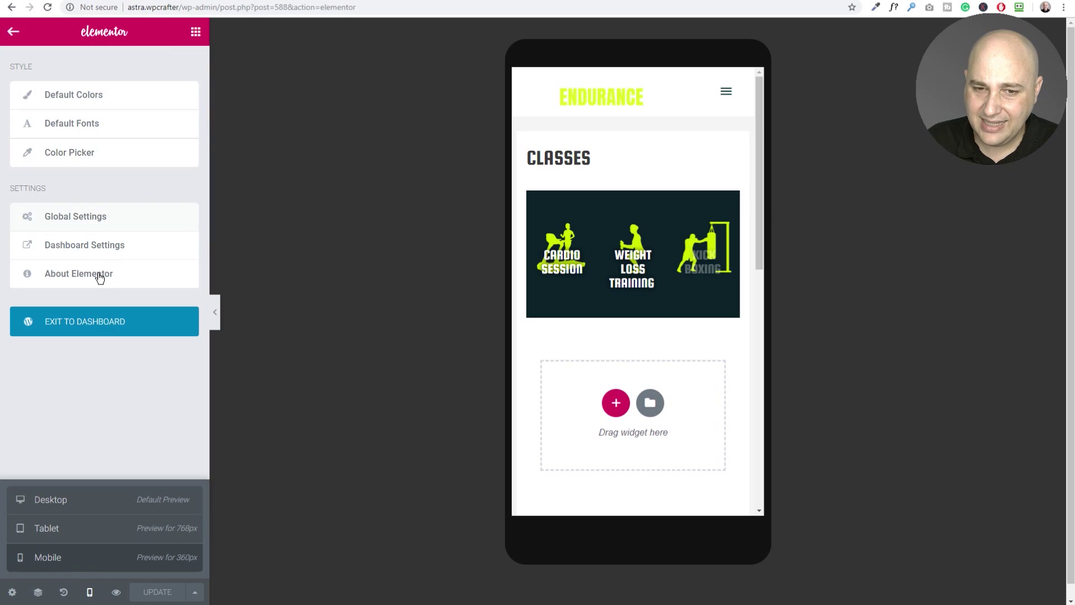
{"action": "left_click", "coordinate": [119, 331]}
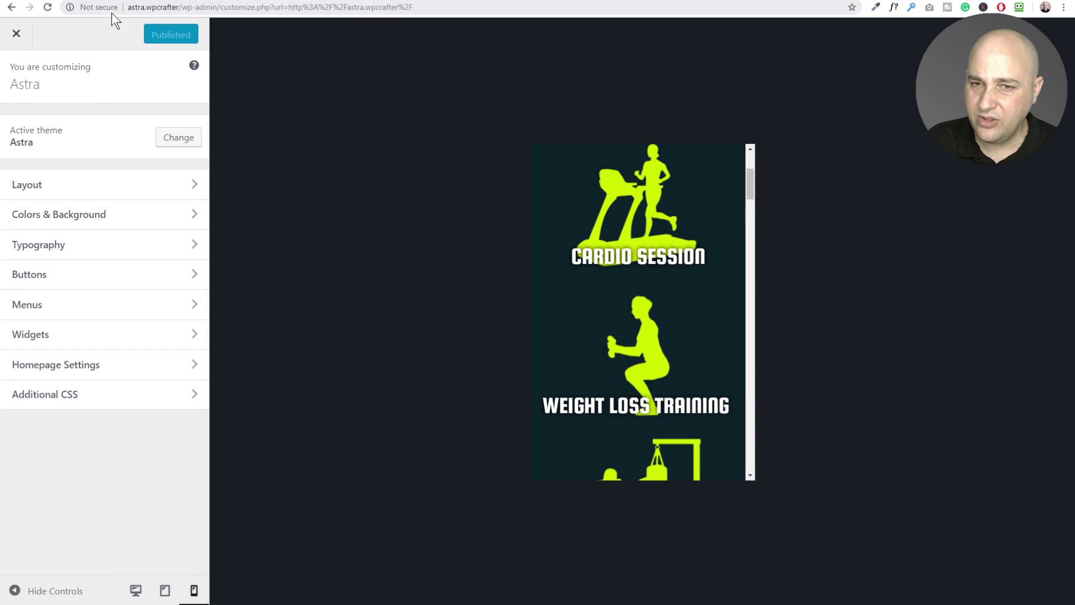
Step: Reload the Customizer and check the Classes mega menu on desktop and expanded in the mobile preview
{"action": "left_click", "coordinate": [47, 8]}
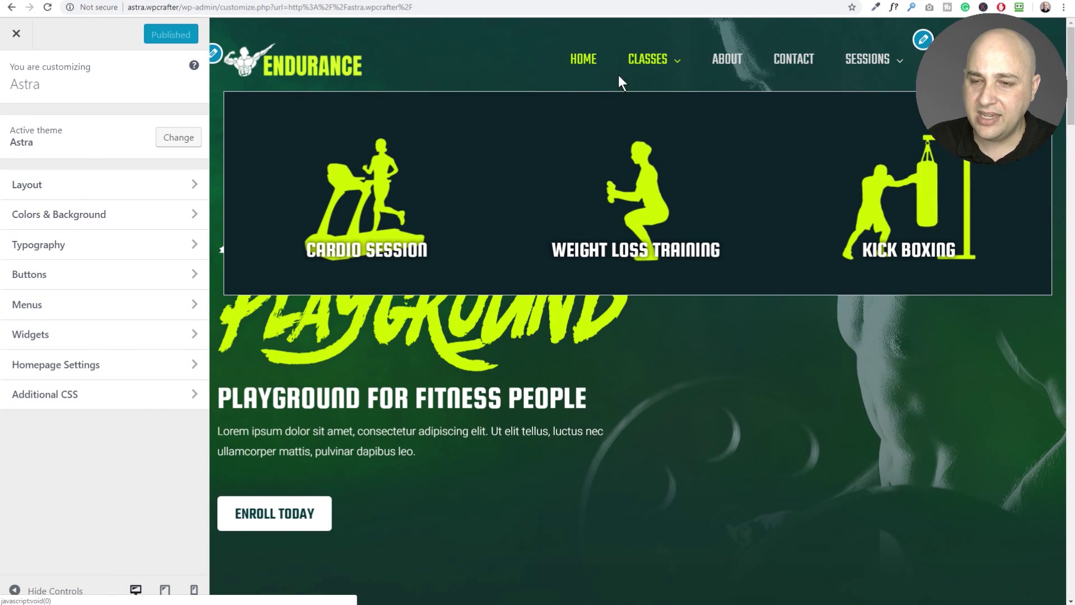
{"action": "mouse_move", "coordinate": [649, 56]}
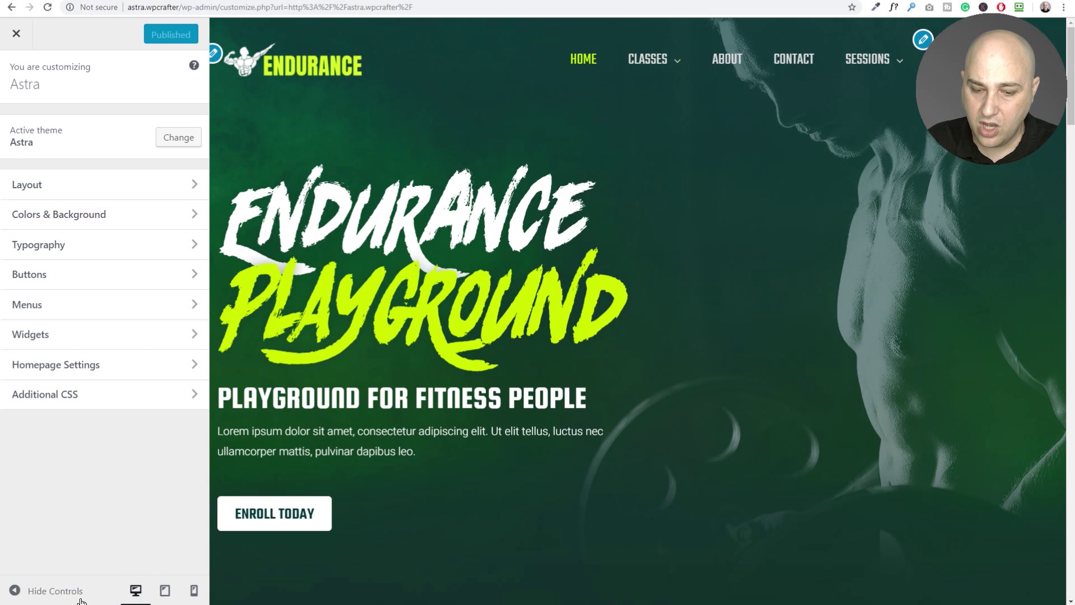
{"action": "left_click", "coordinate": [194, 590]}
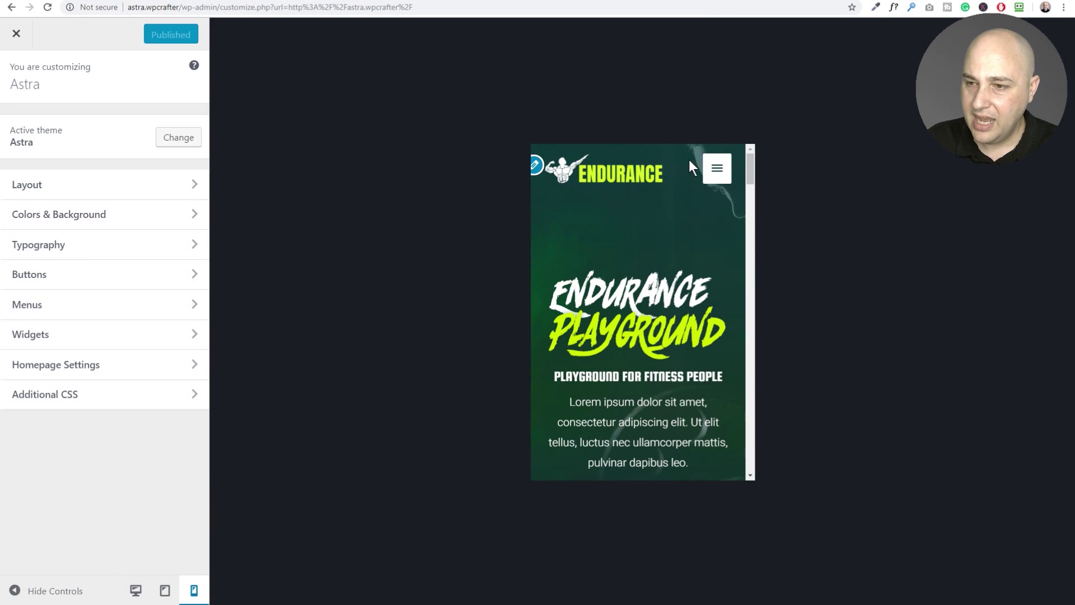
{"action": "left_click", "coordinate": [716, 168]}
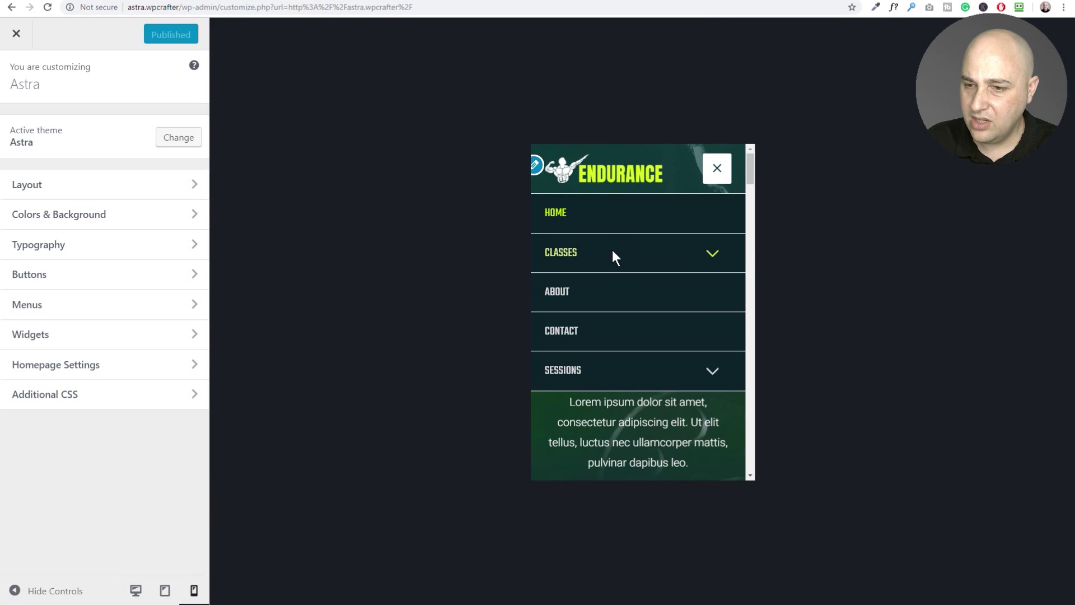
{"action": "left_click", "coordinate": [713, 253]}
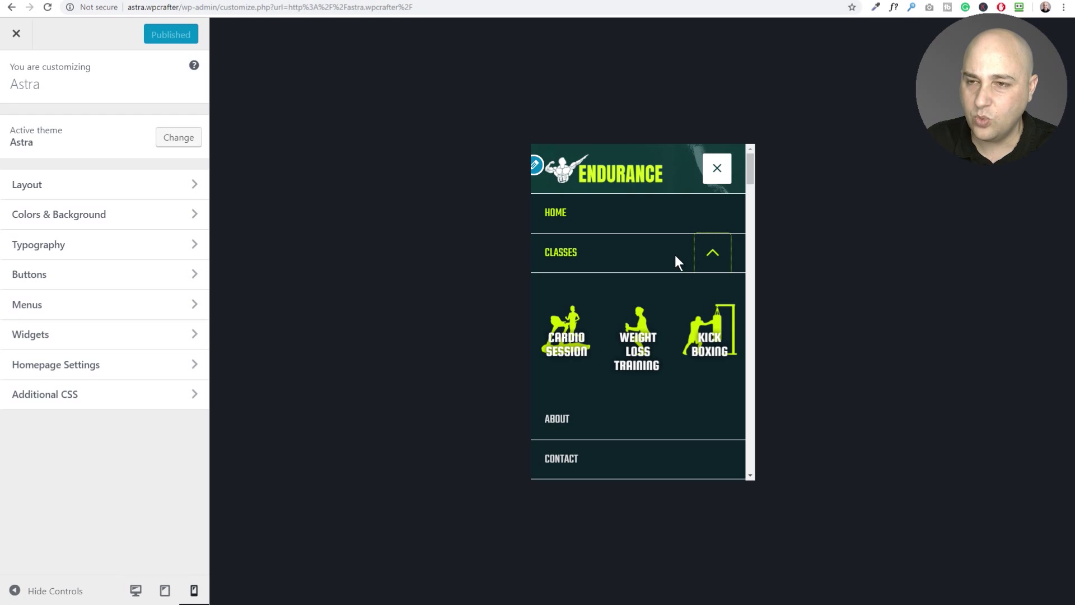
Step: Switch to the Astra theme website at wpastra.com
{"action": "left_click", "coordinate": [543, 1]}
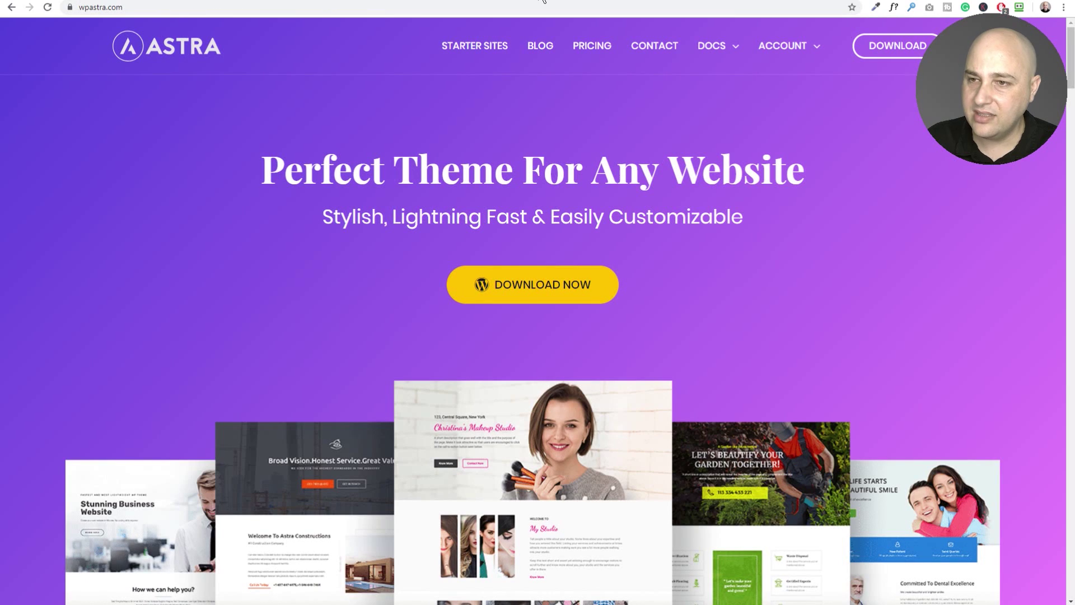